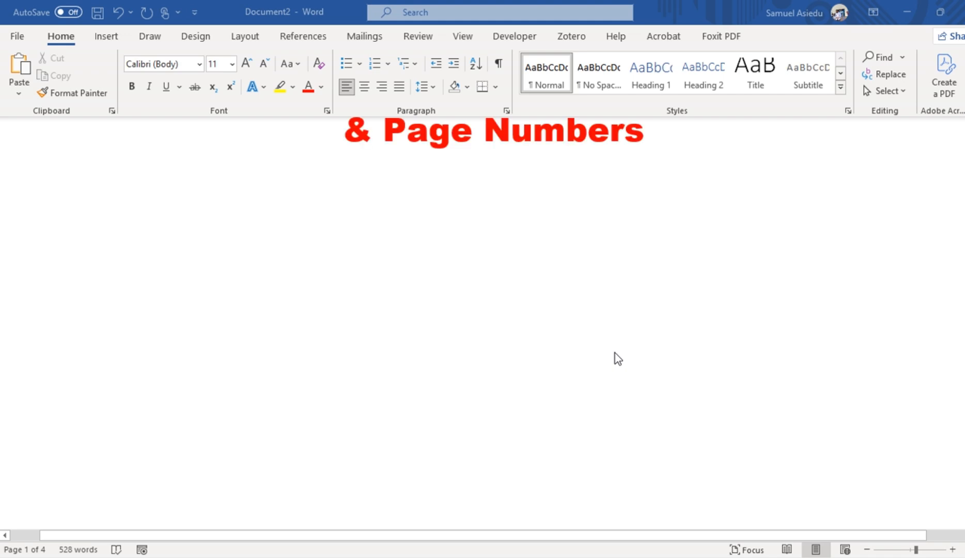
Insert a Next Page section break on the title page below the "Roman Numerals & Page Numbers" heading.
key("ctrl+e")
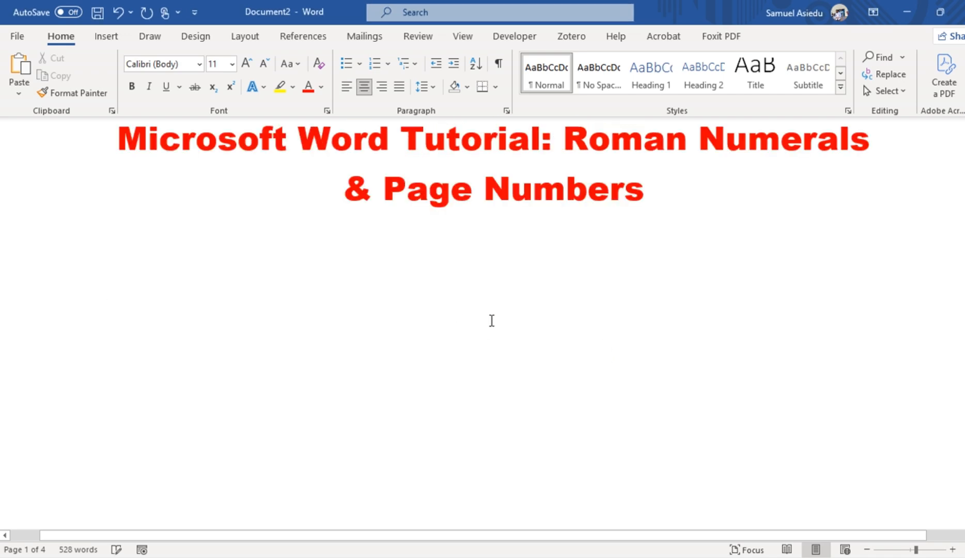
left_click(252, 38)
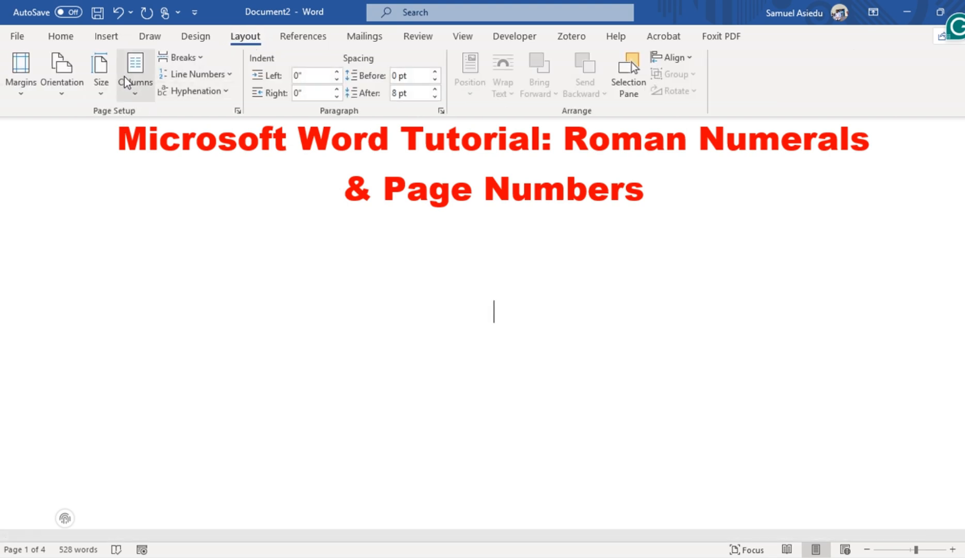
left_click(199, 58)
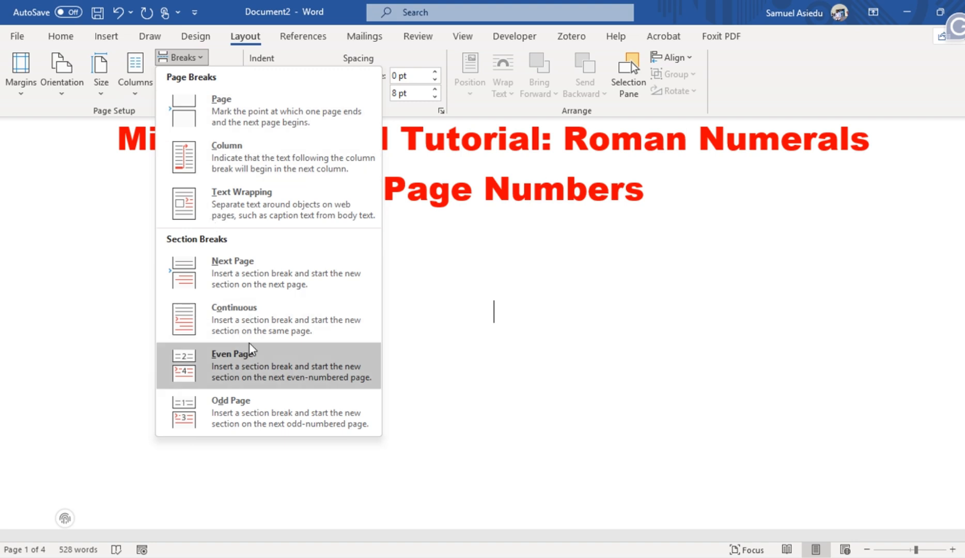
left_click(247, 273)
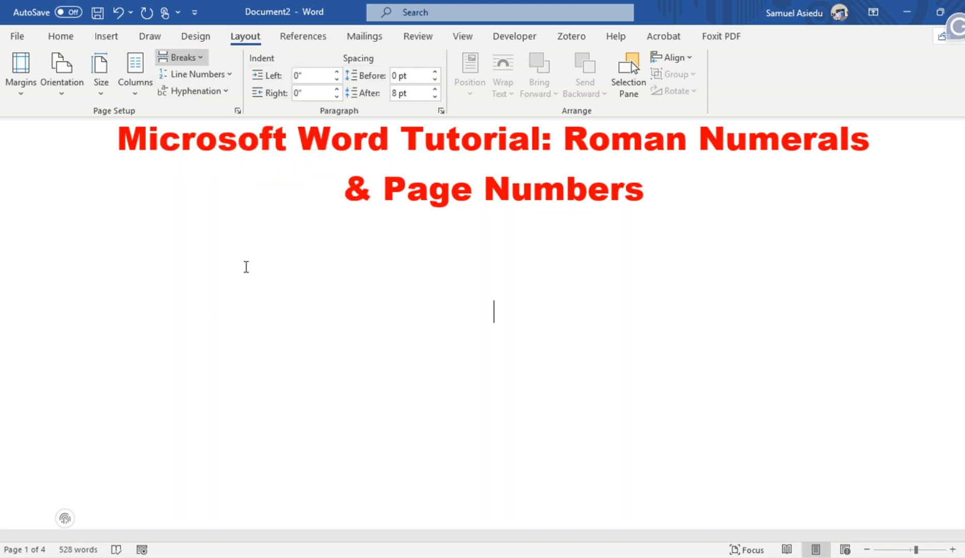
Delete the surplus blank space between the title page and the Lorem ipsum body text.
scroll(413, 393, "down", 5)
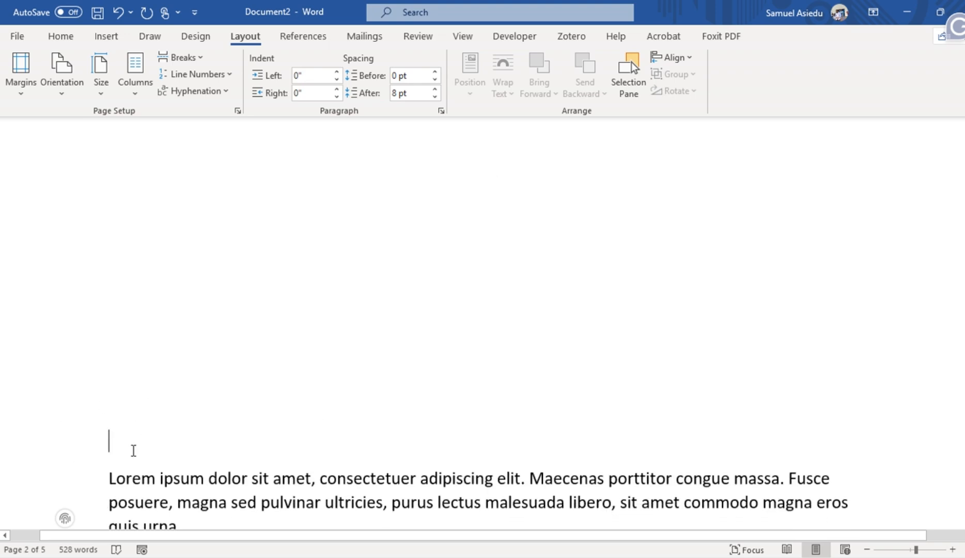
scroll(134, 451, "down", 4)
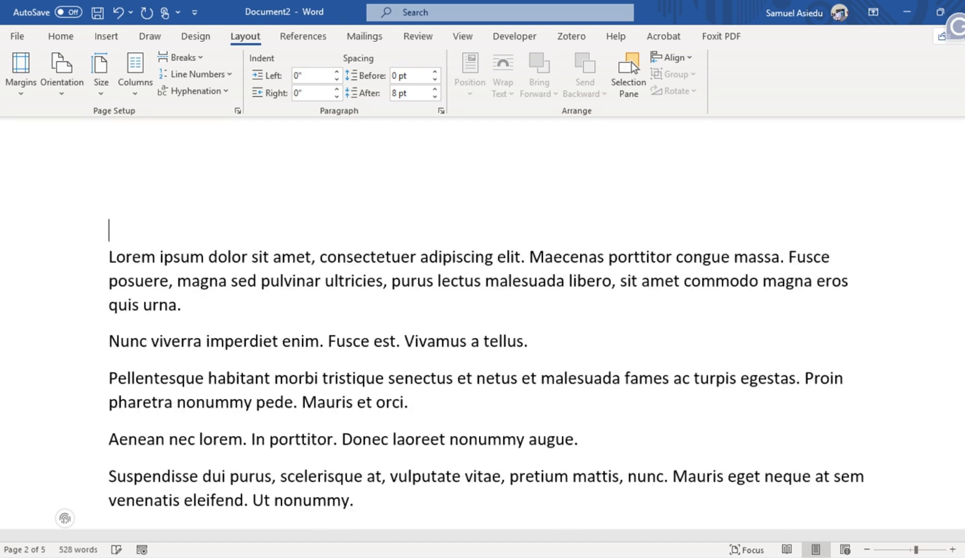
scroll(134, 451, "down", 2)
scroll(154, 431, "up", 2)
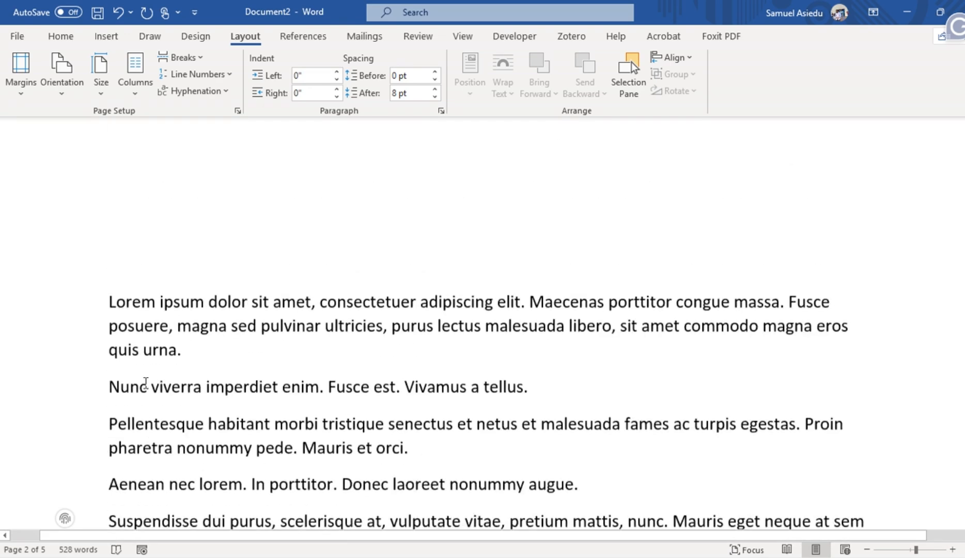
scroll(146, 384, "down", 2)
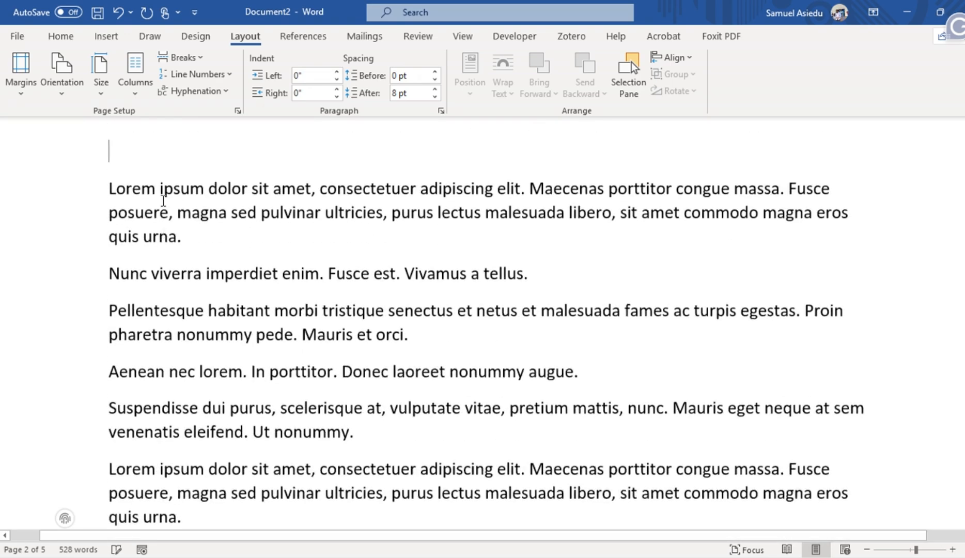
scroll(168, 199, "up", 4)
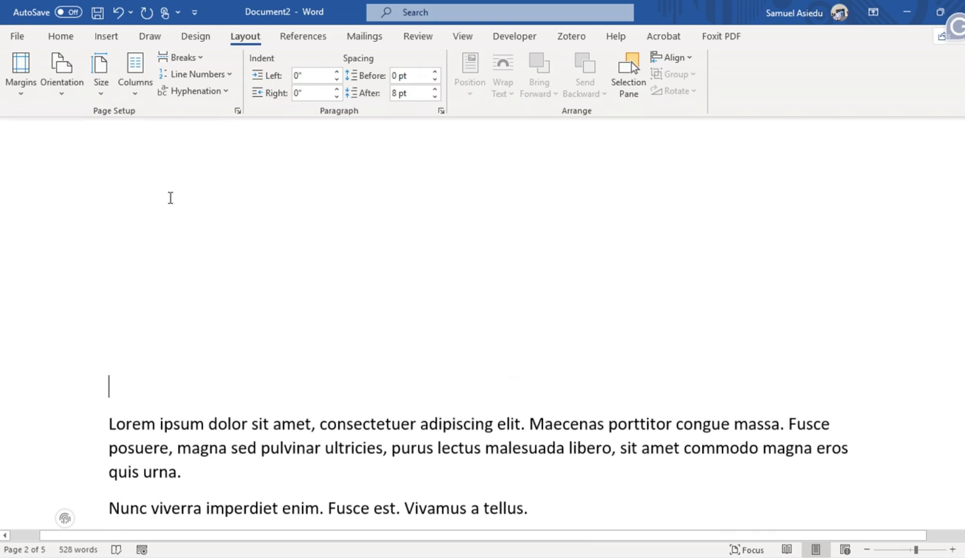
key("BackSpace")
key("BackSpace")
key("BackSpace")
key("BackSpace")
key("BackSpace")
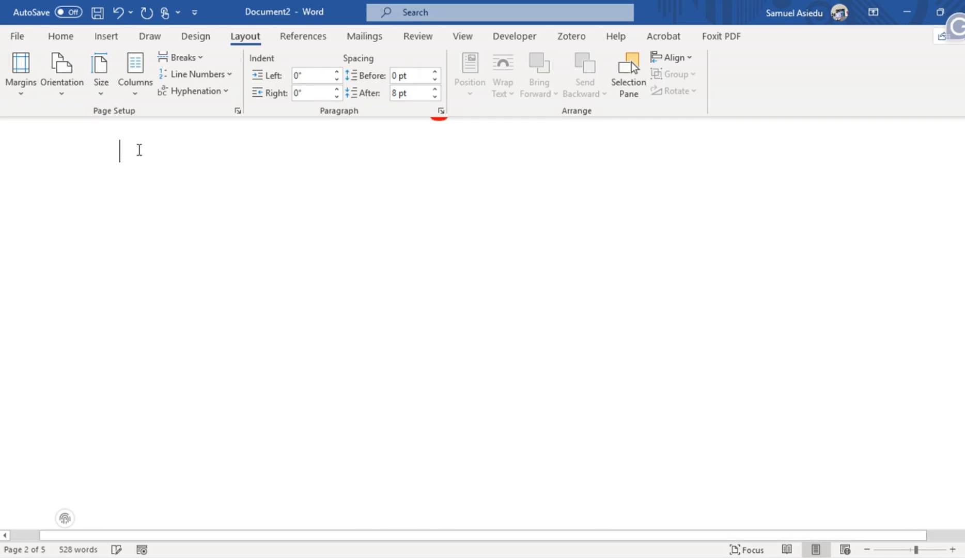
scroll(155, 186, "down", 5)
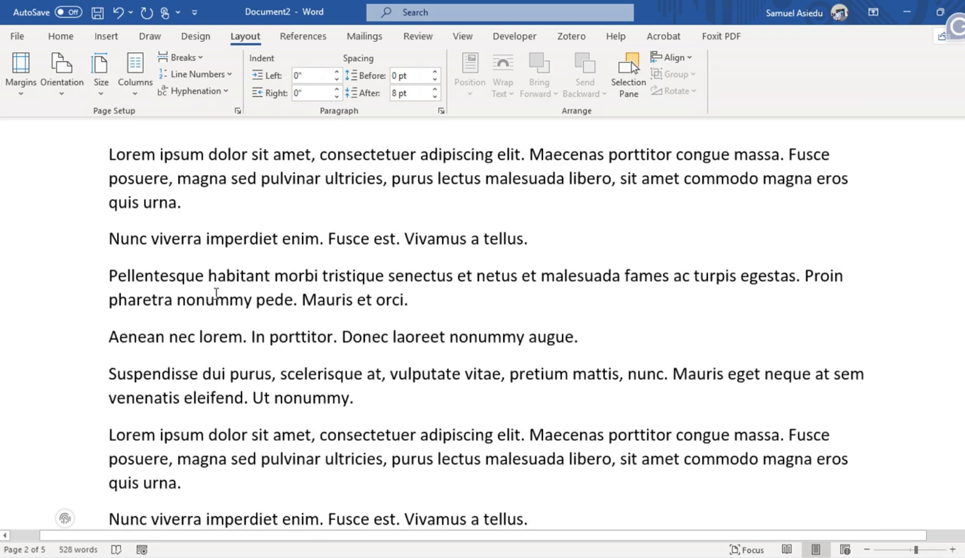
Open the section 2 header above the Lorem ipsum text and unlink it from the previous section.
scroll(216, 293, "up", 5)
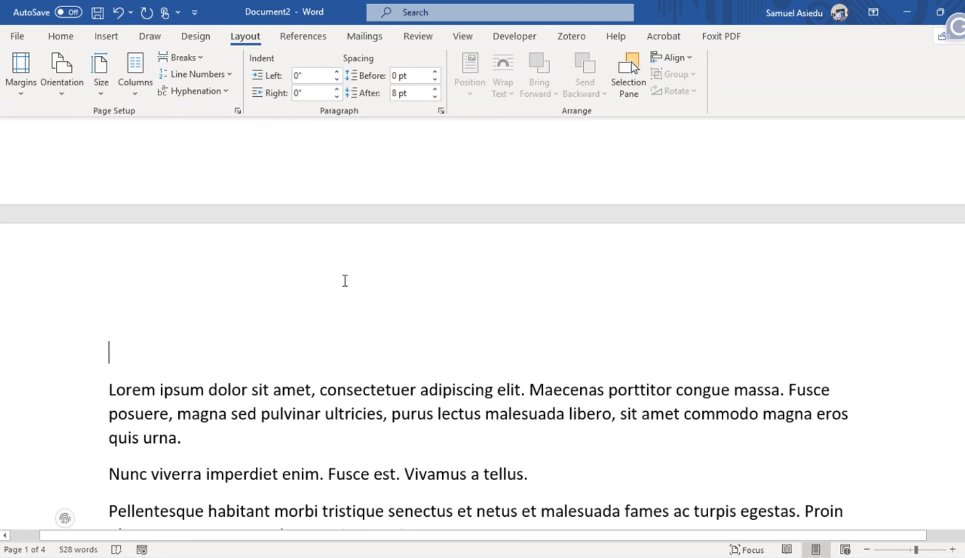
double_click(346, 280)
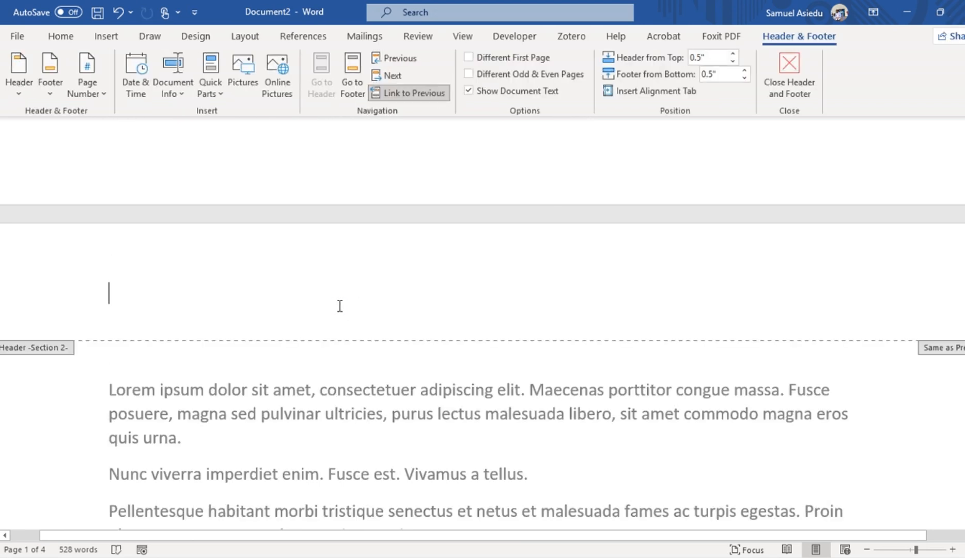
left_click(421, 94)
Format the section 2 page numbers as i, ii, iii and start the numbering at i.
scroll(196, 214, "up", 3)
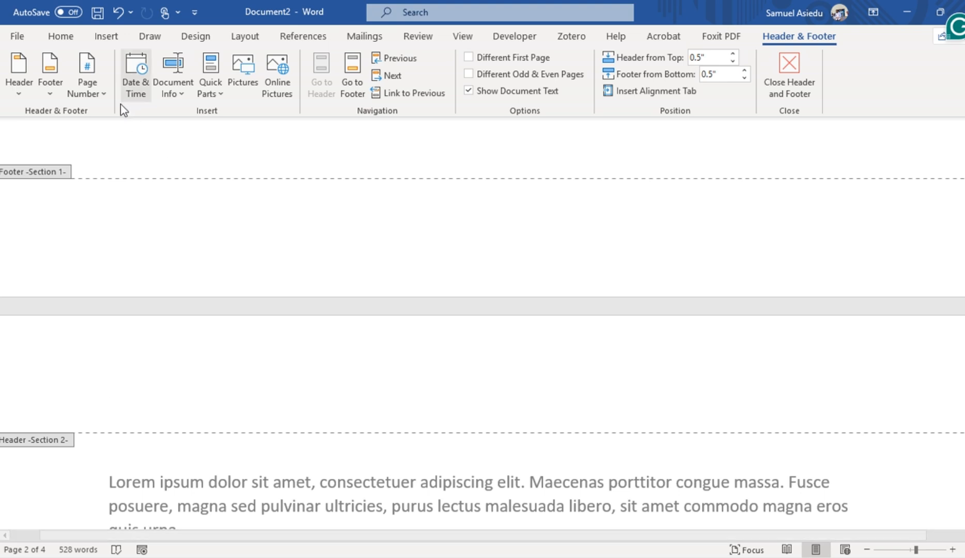
left_click(96, 95)
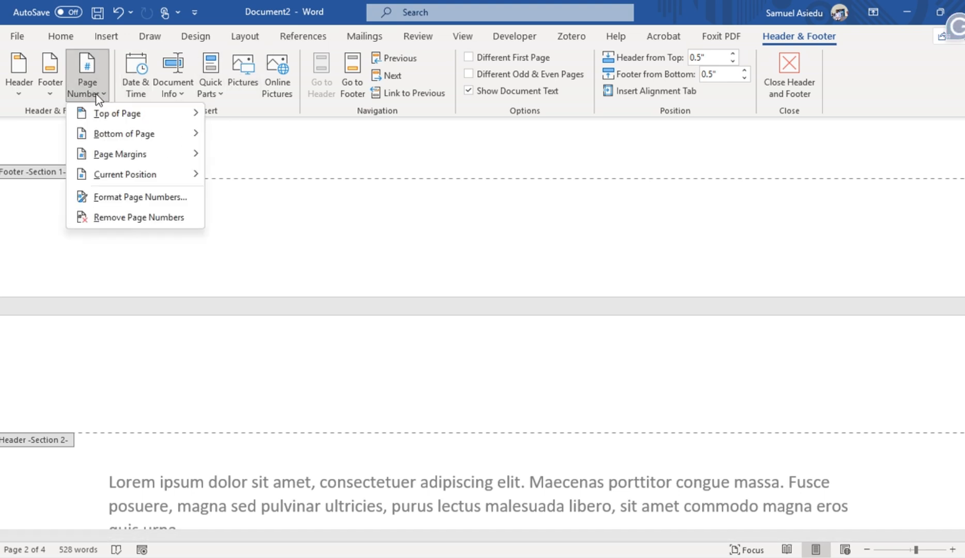
left_click(129, 199)
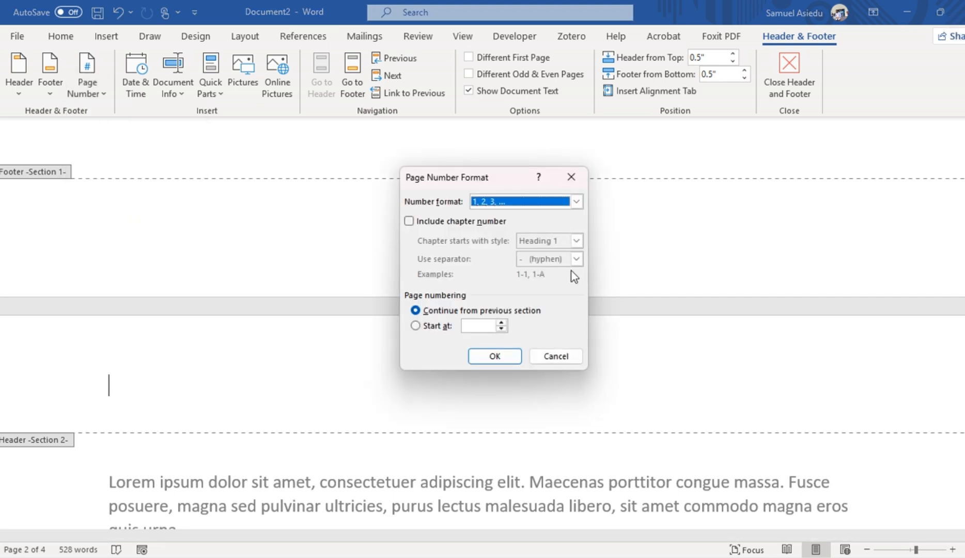
left_click(576, 202)
left_click(480, 250)
left_click(416, 326)
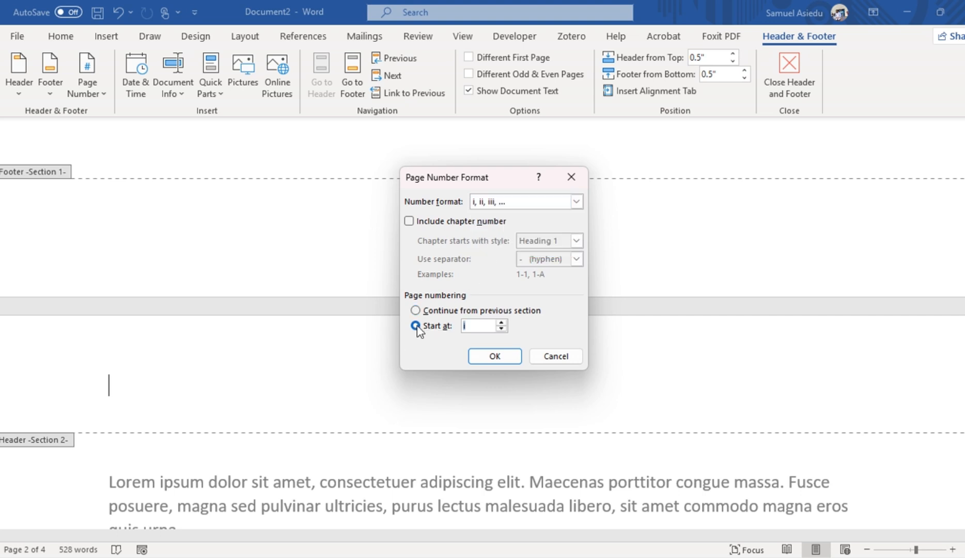
left_click(494, 356)
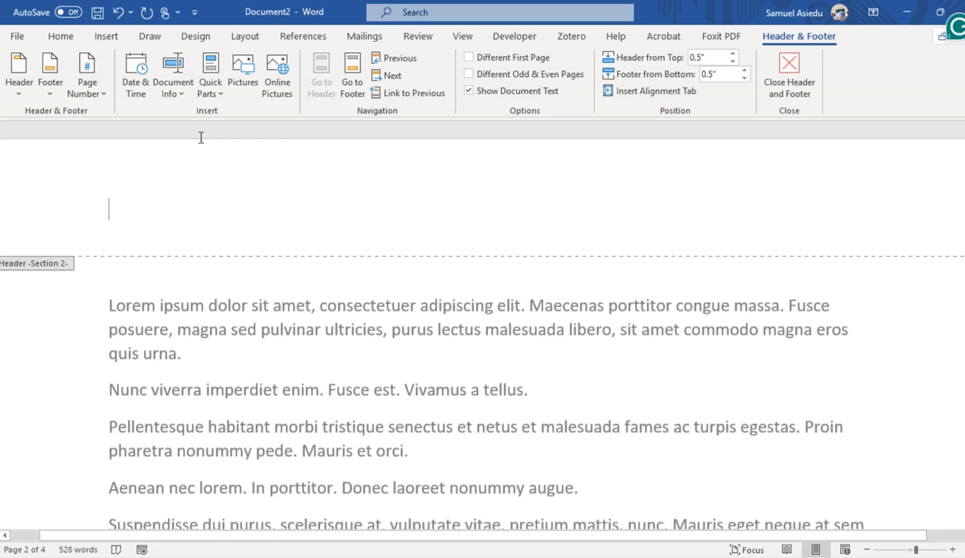
Insert centred page numbers at the bottom of the page in the Plain Number 2 style and return to the body text.
left_click(104, 95)
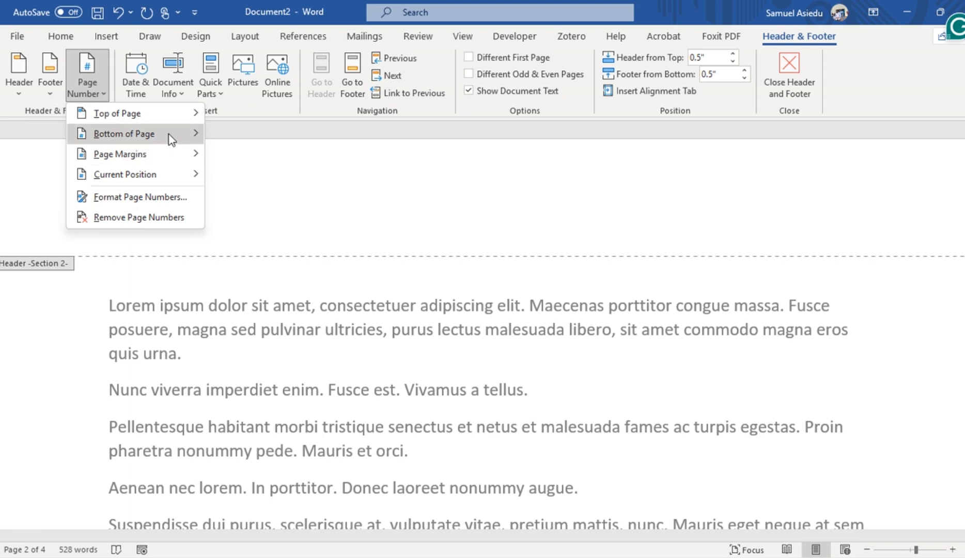
mouse_move(170, 138)
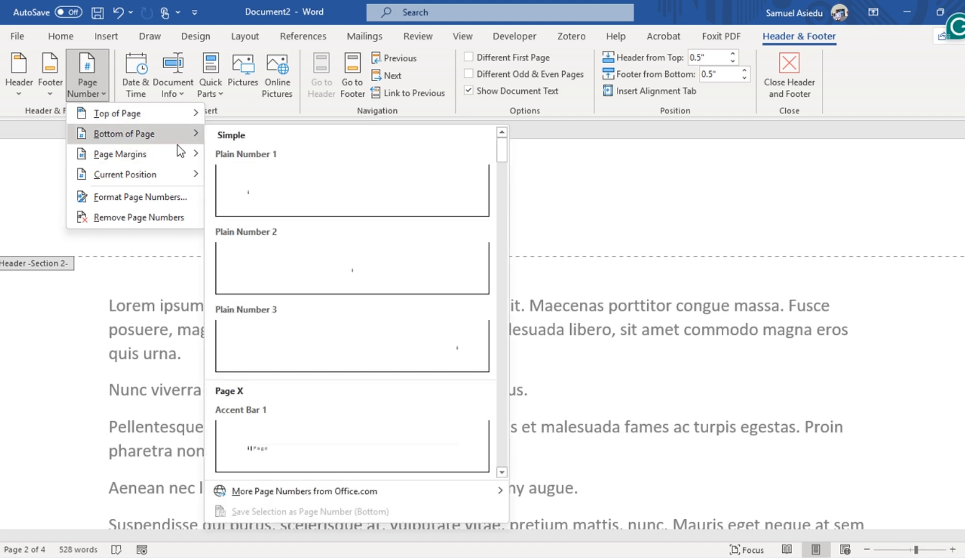
left_click(353, 260)
scroll(361, 261, "down", 1)
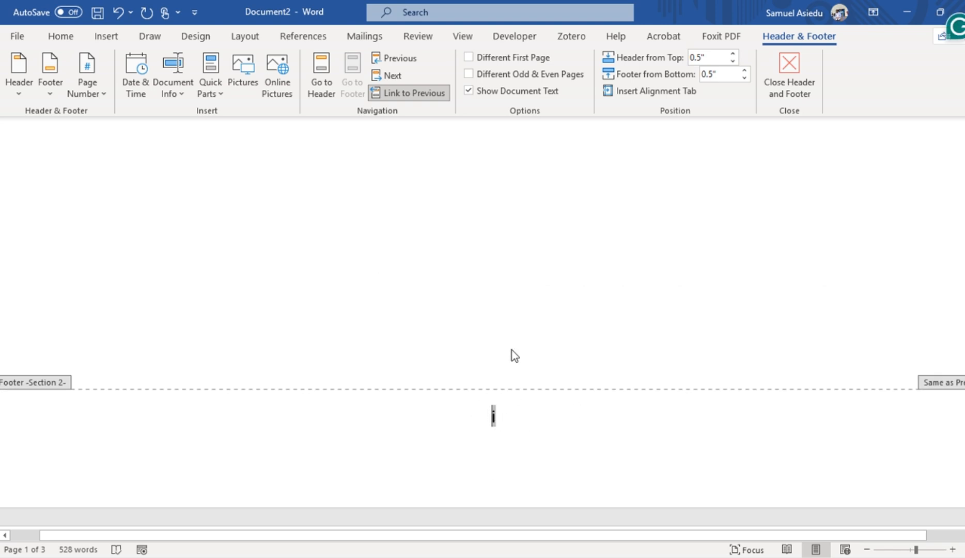
double_click(500, 282)
Examine the footer page numbers on the title page and the body pages.
scroll(503, 332, "up", 7)
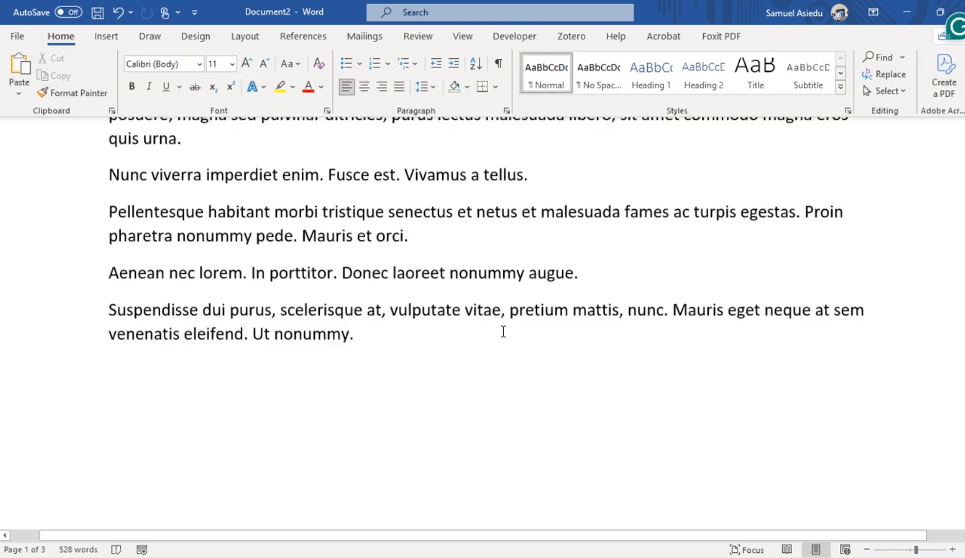
scroll(504, 332, "down", 4)
scroll(503, 339, "down", 6)
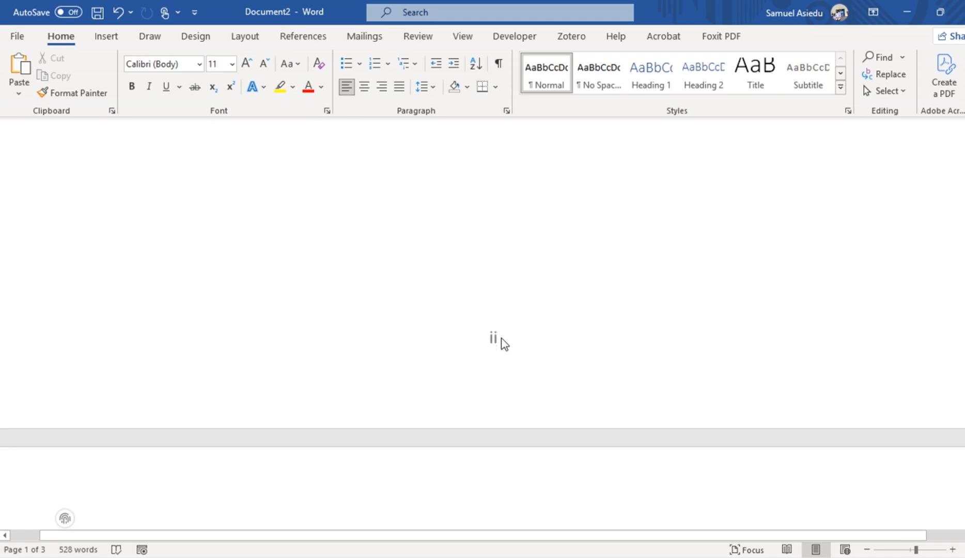
scroll(474, 296, "up", 5)
scroll(474, 293, "down", 3)
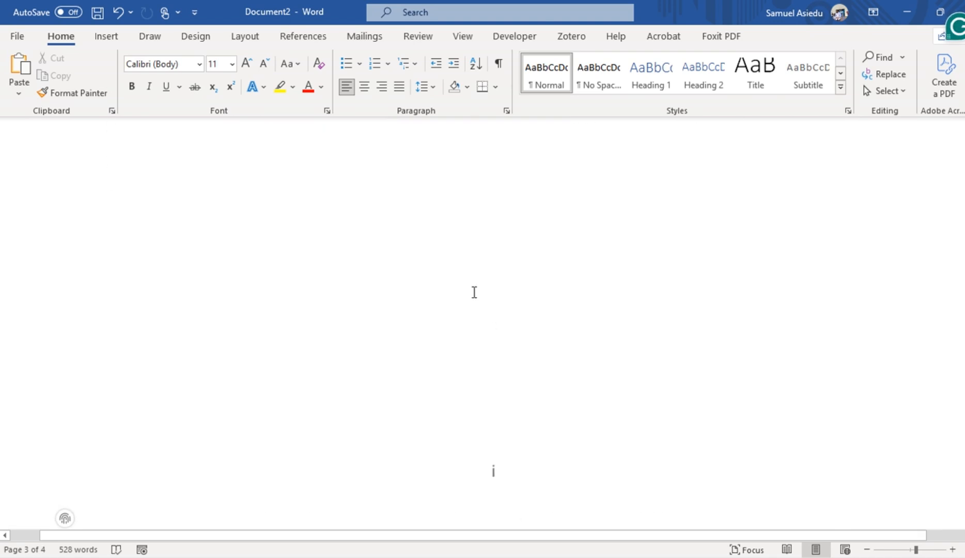
scroll(474, 293, "up", 8)
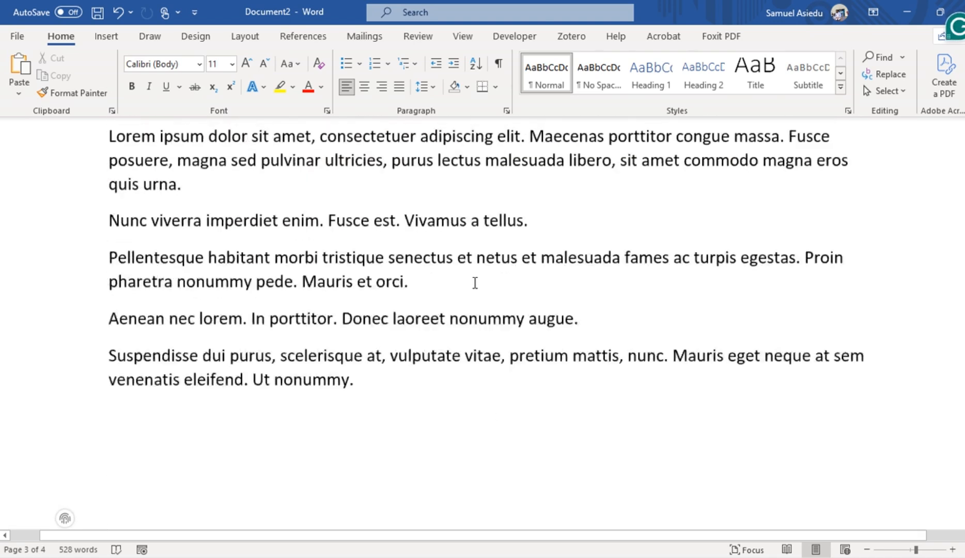
scroll(474, 285, "up", 8)
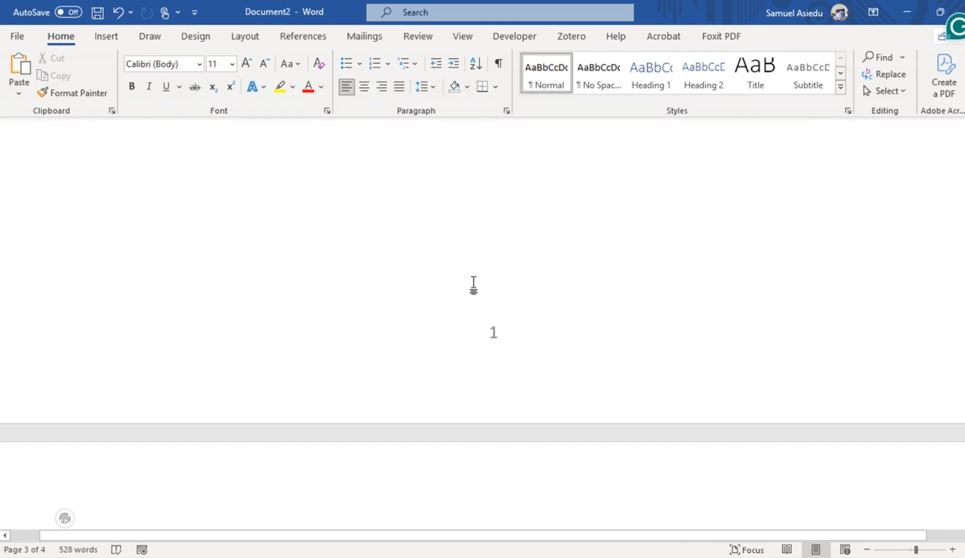
scroll(504, 325, "up", 10)
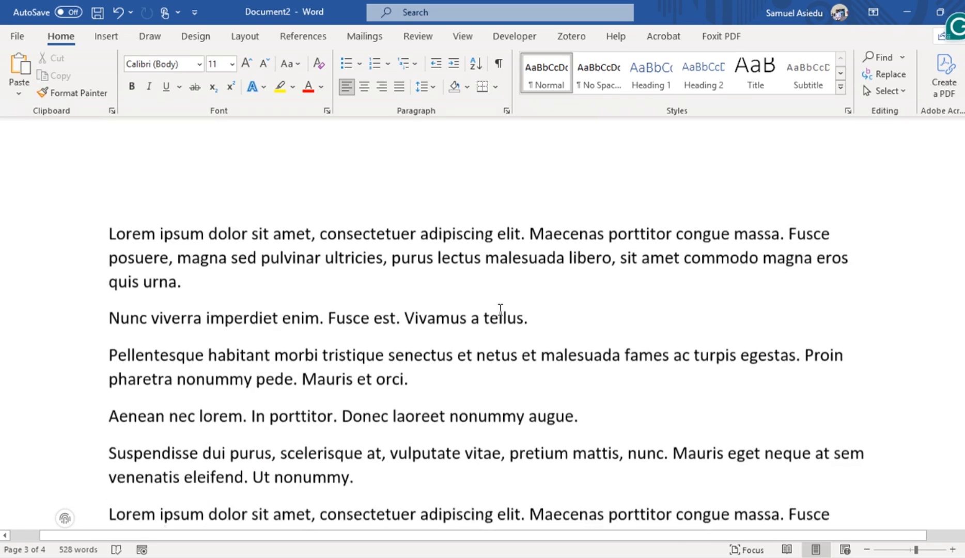
scroll(500, 309, "up", 6)
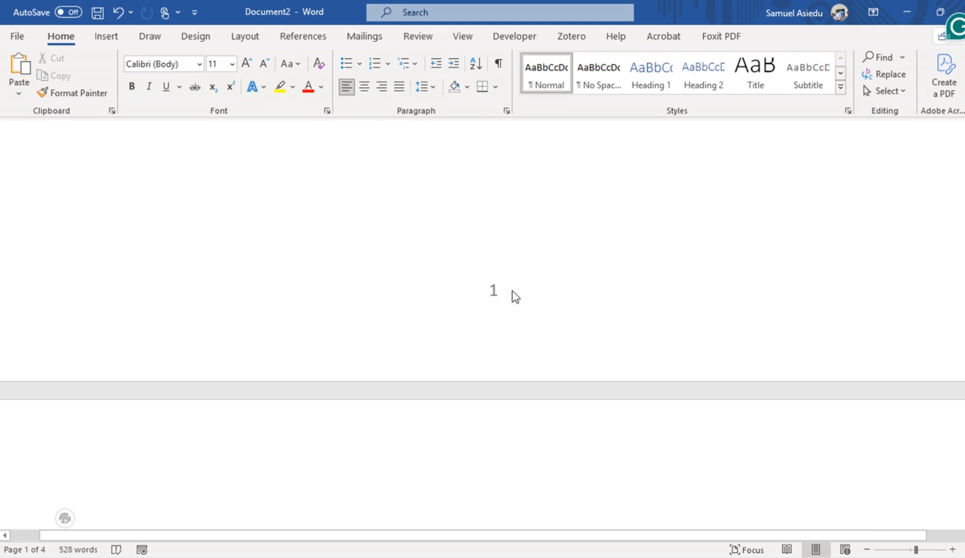
Enable Different First Page for the section 1 footer and return to the document body, leaving the page setup unchanged.
double_click(513, 291)
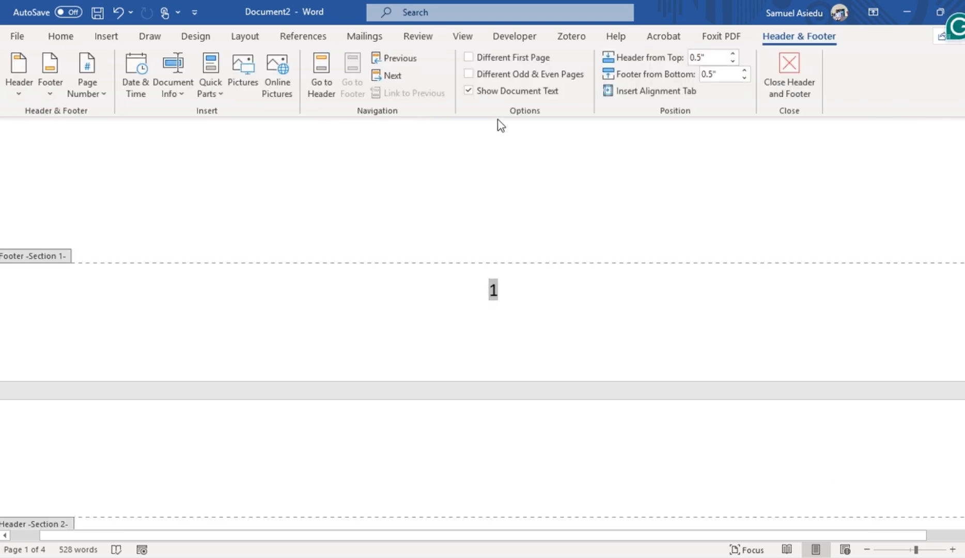
left_click(469, 59)
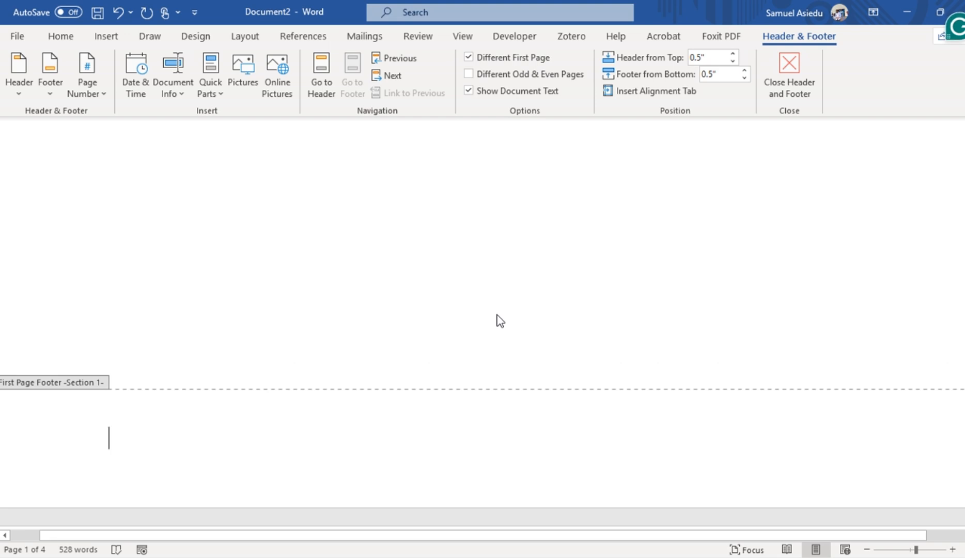
double_click(496, 316)
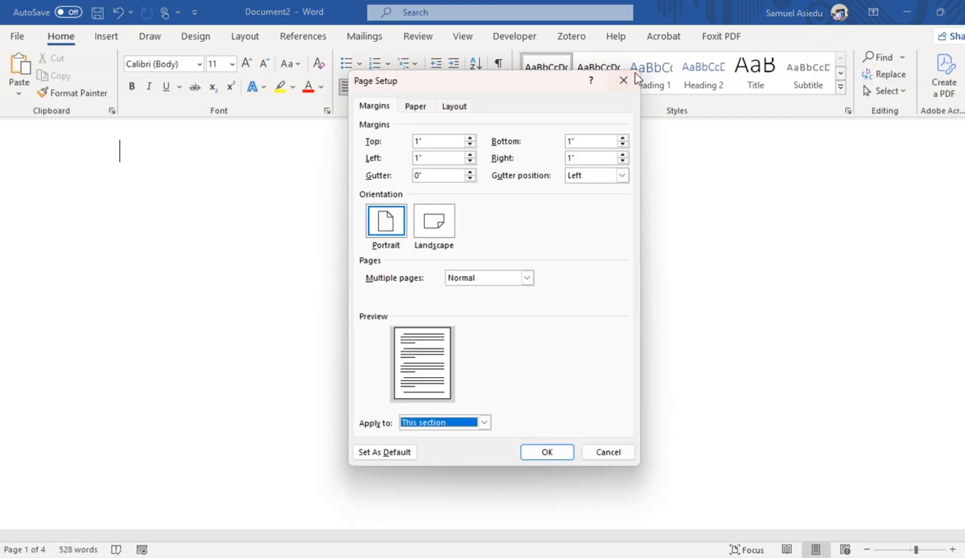
left_click(631, 78)
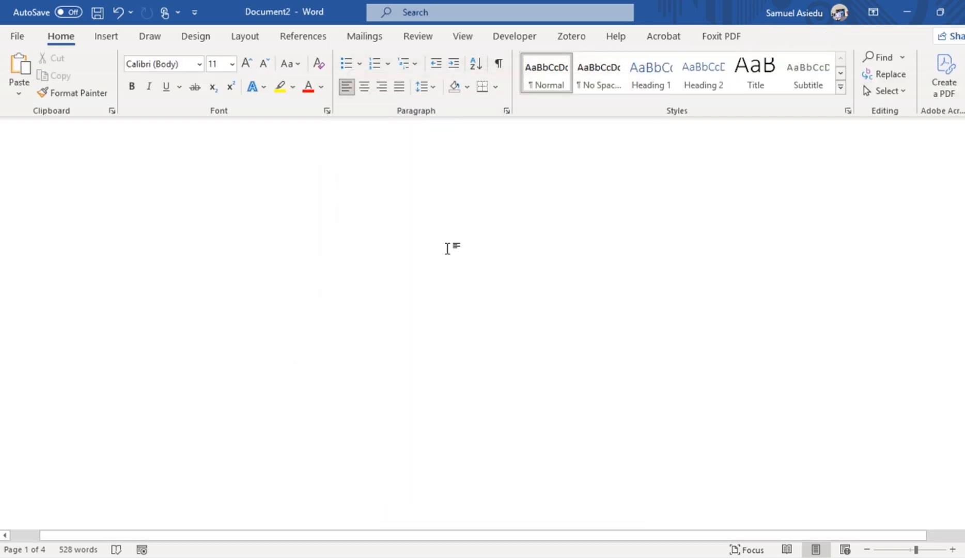
Check the footers of the title page and the following body pages for their page numbers.
scroll(447, 248, "down", 5)
scroll(445, 200, "up", 3)
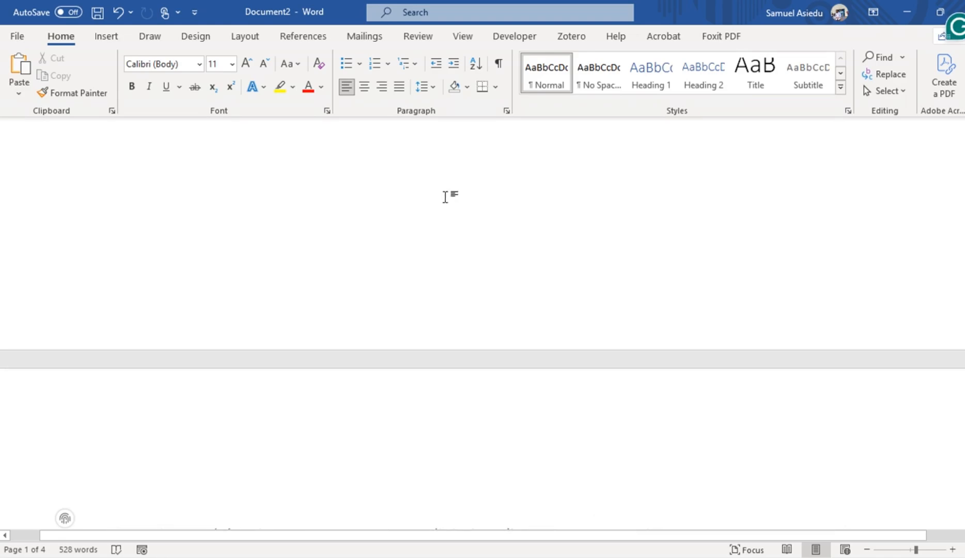
scroll(444, 218, "down", 6)
scroll(444, 253, "up", 7)
scroll(447, 312, "down", 3)
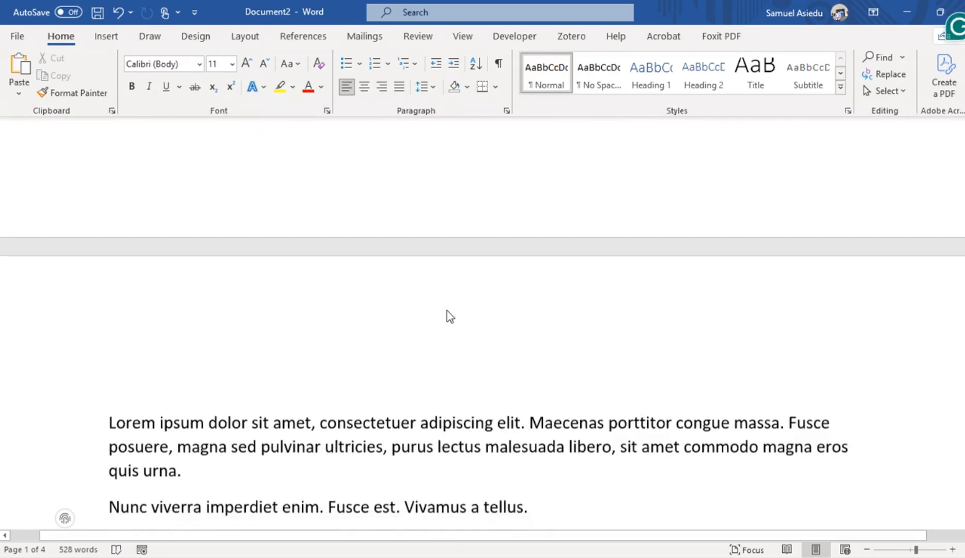
scroll(449, 315, "down", 15)
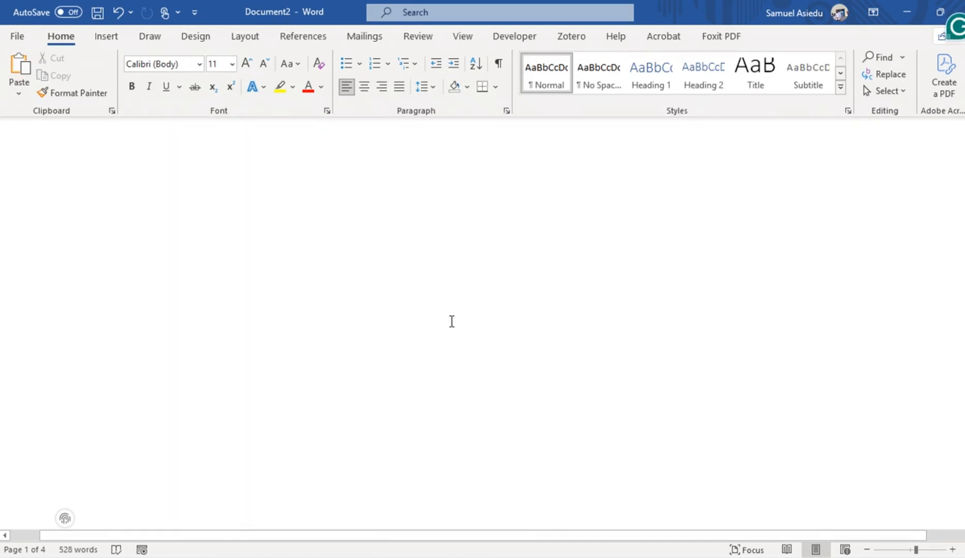
Review the footer page numbers on the body pages following the title page.
scroll(452, 321, "down", 15)
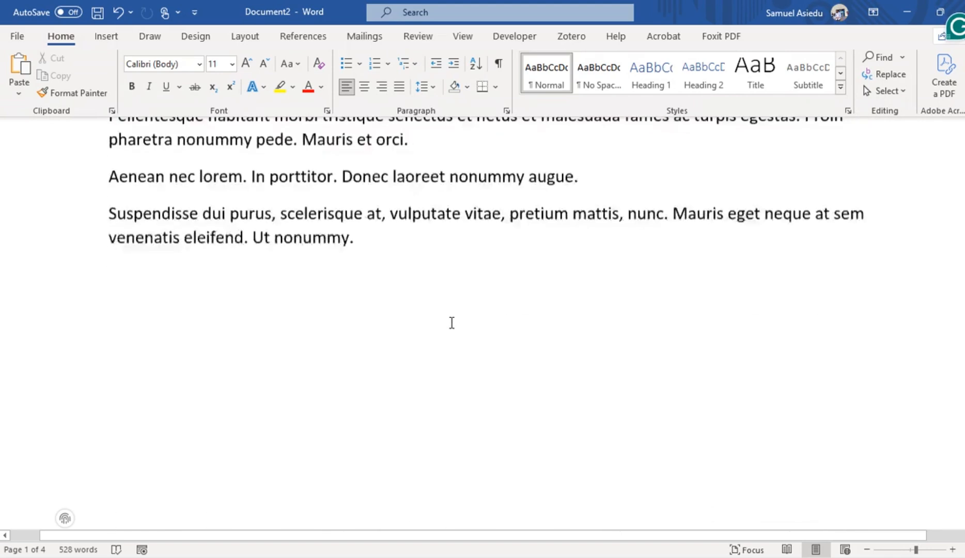
scroll(451, 323, "down", 8)
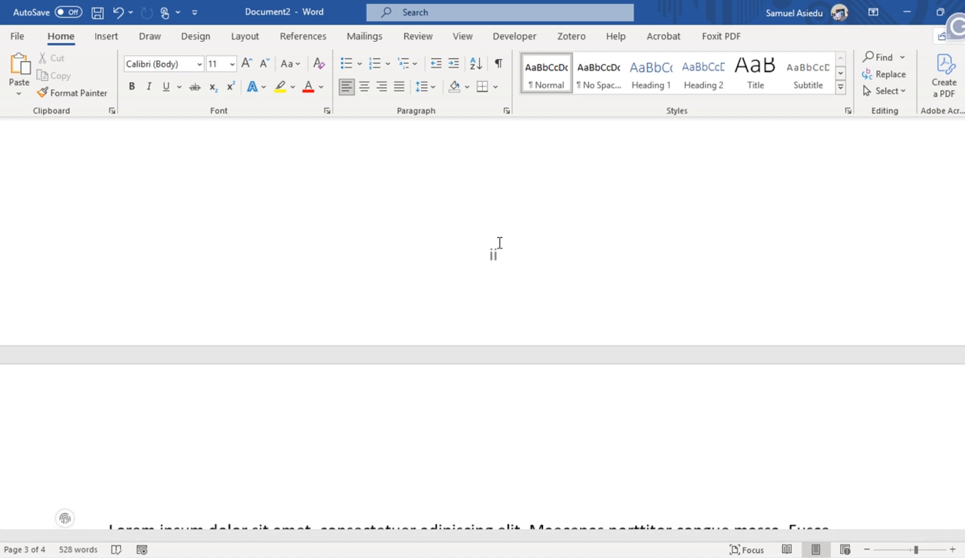
scroll(530, 223, "up", 5)
scroll(486, 377, "down", 3)
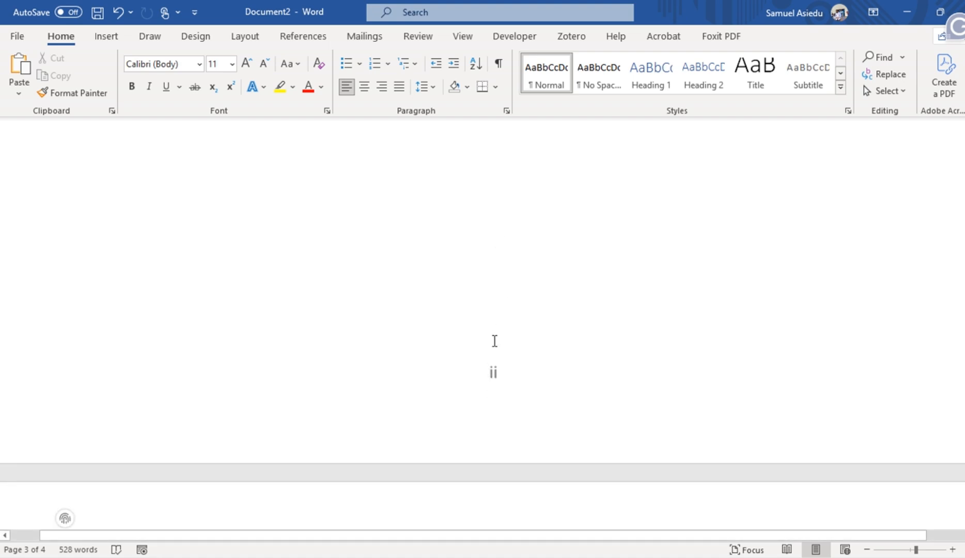
scroll(494, 341, "up", 2)
scroll(472, 376, "down", 1)
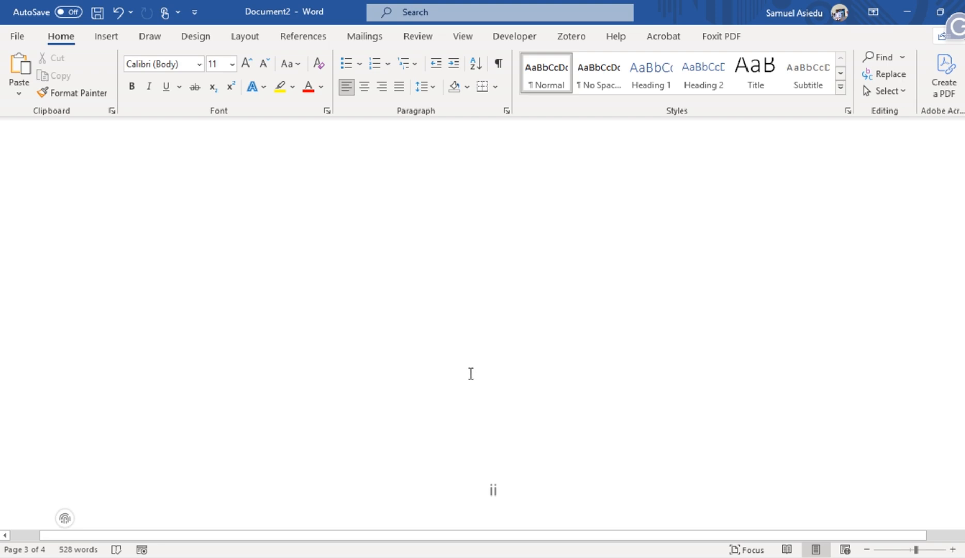
scroll(476, 364, "up", 4)
scroll(480, 336, "down", 5)
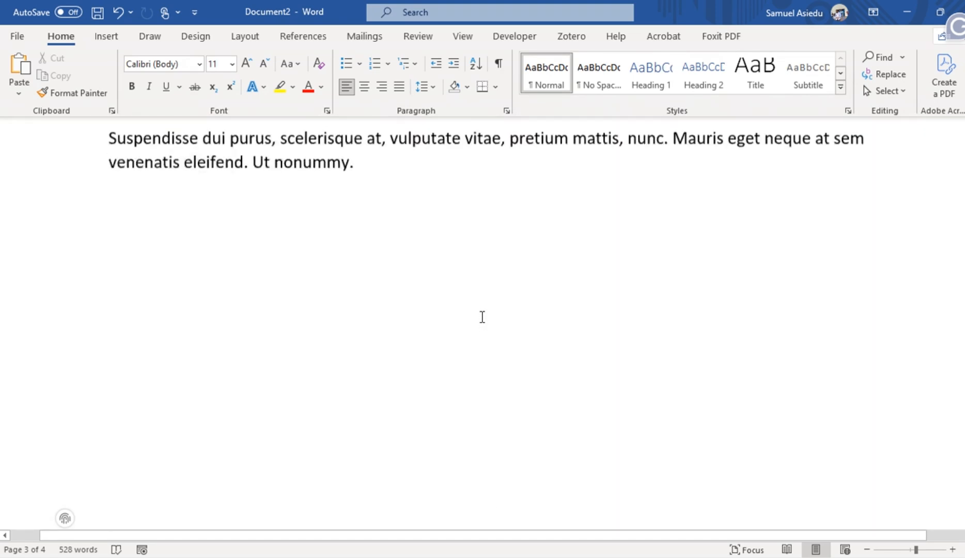
scroll(481, 317, "up", 3)
scroll(482, 317, "down", 5)
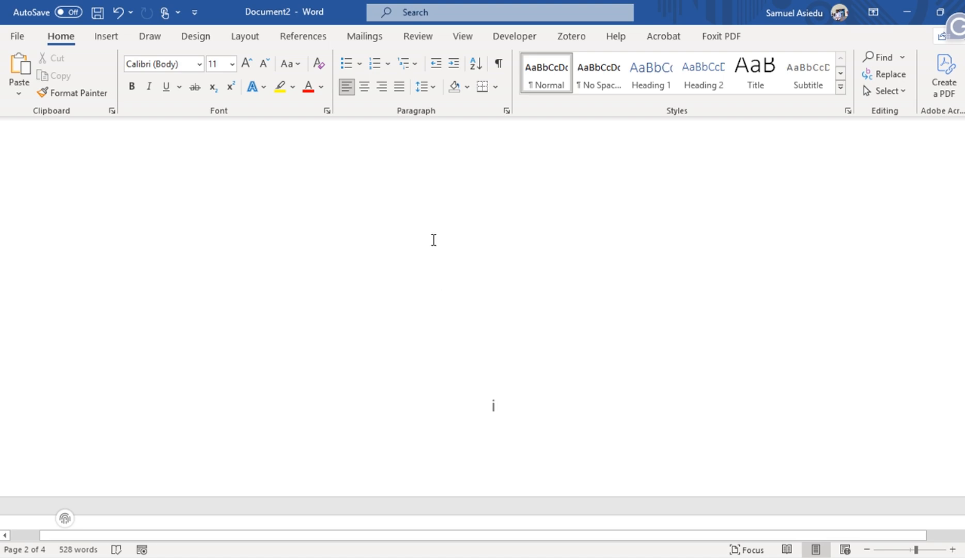
Insert a Next Page section break in the blank space below the last paragraph on page 2.
scroll(434, 239, "up", 2)
scroll(433, 242, "up", 3)
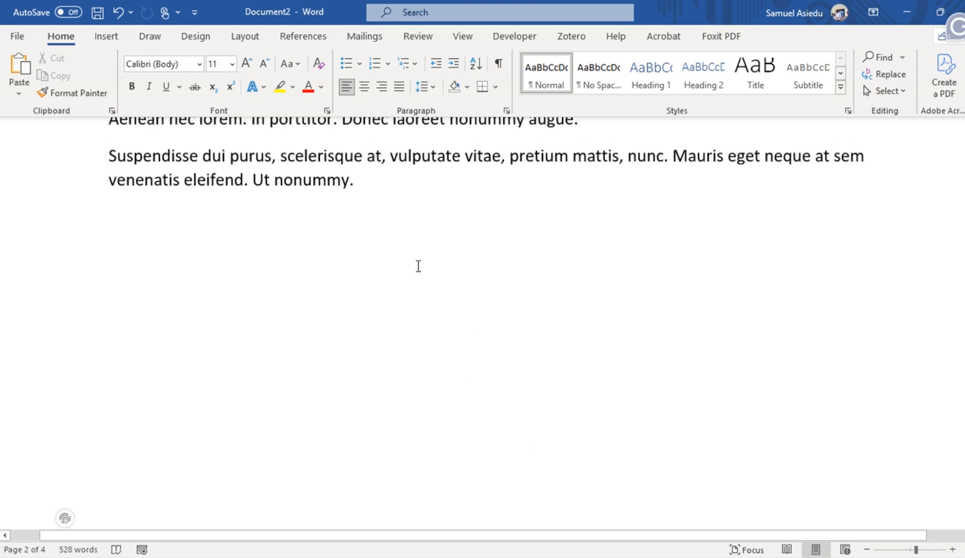
double_click(417, 261)
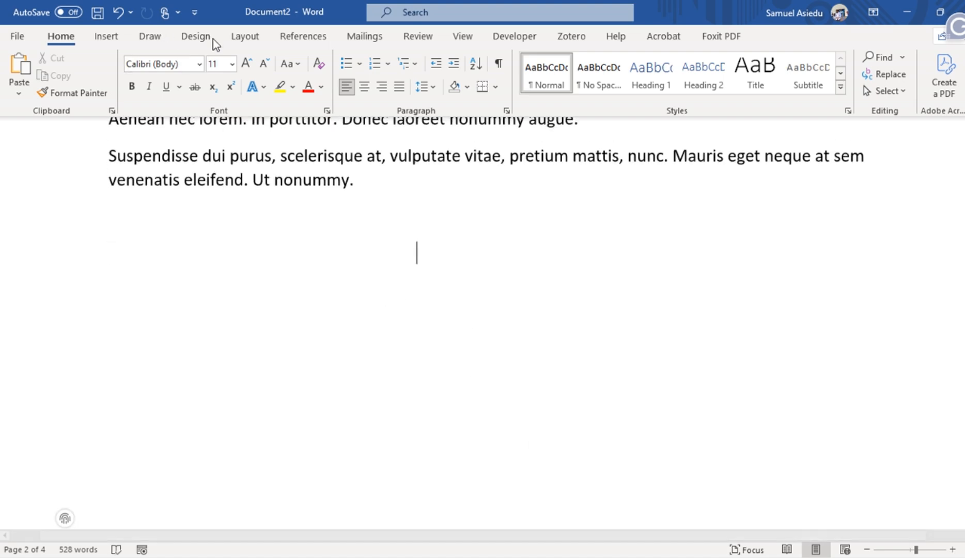
left_click(251, 40)
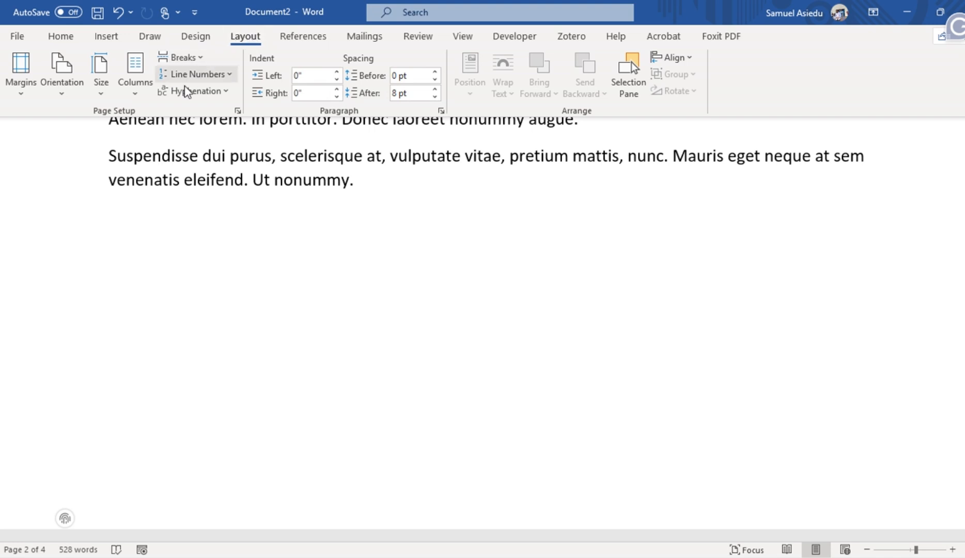
left_click(199, 58)
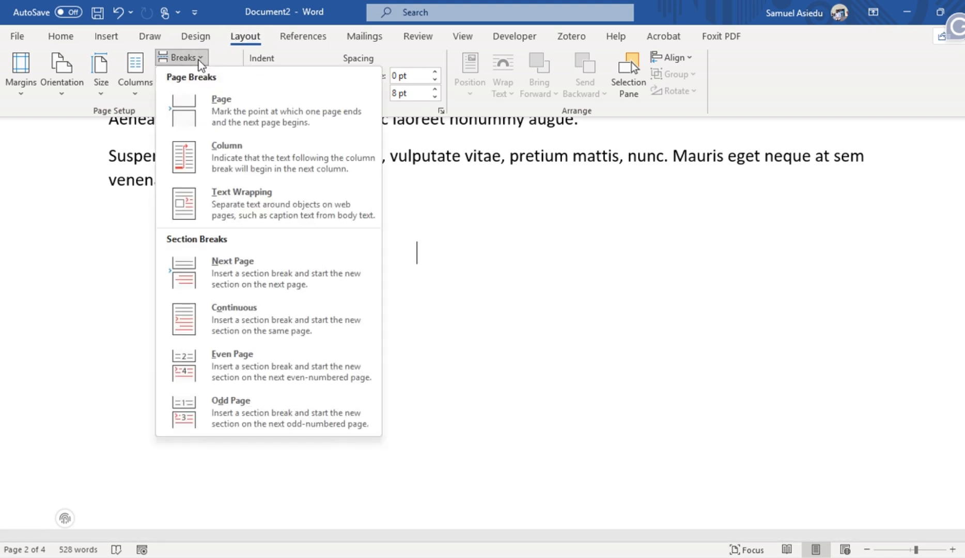
left_click(249, 261)
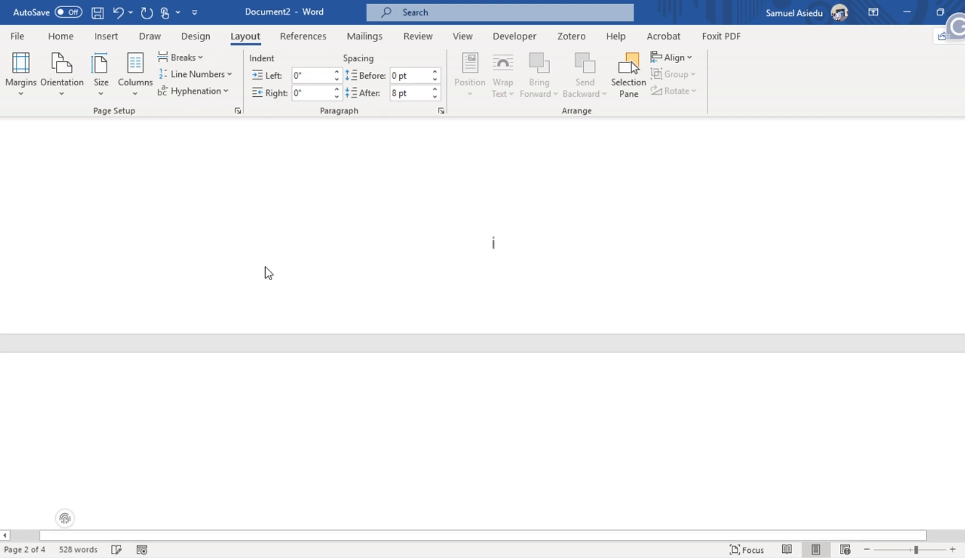
Examine the pages before and after the new section break, including where the text of the new section starts.
scroll(301, 403, "up", 5)
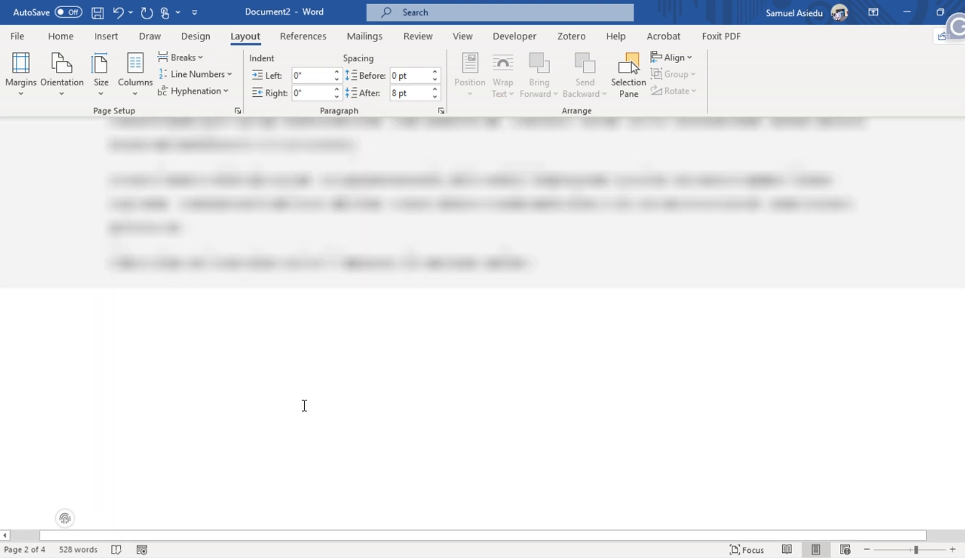
scroll(212, 289, "up", 3)
scroll(215, 299, "down", 8)
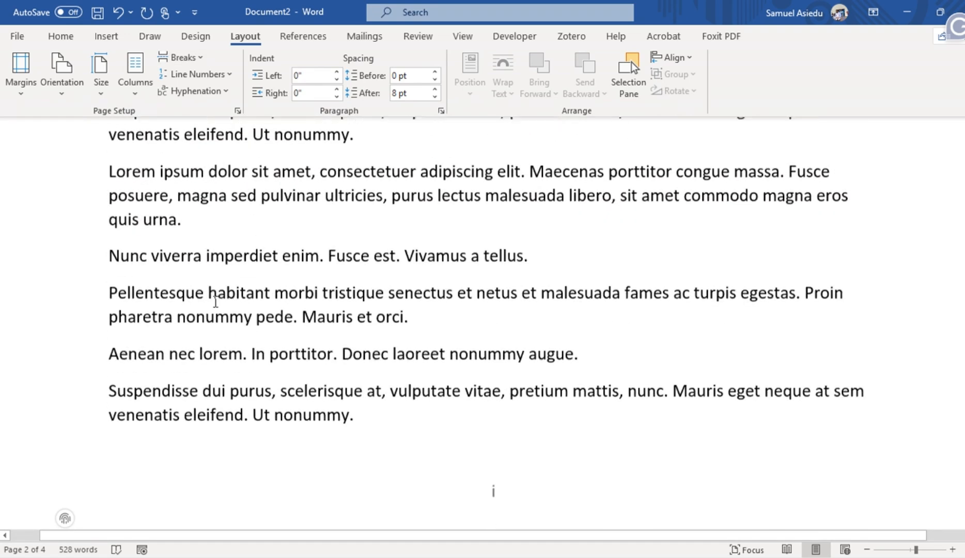
scroll(219, 315, "down", 2)
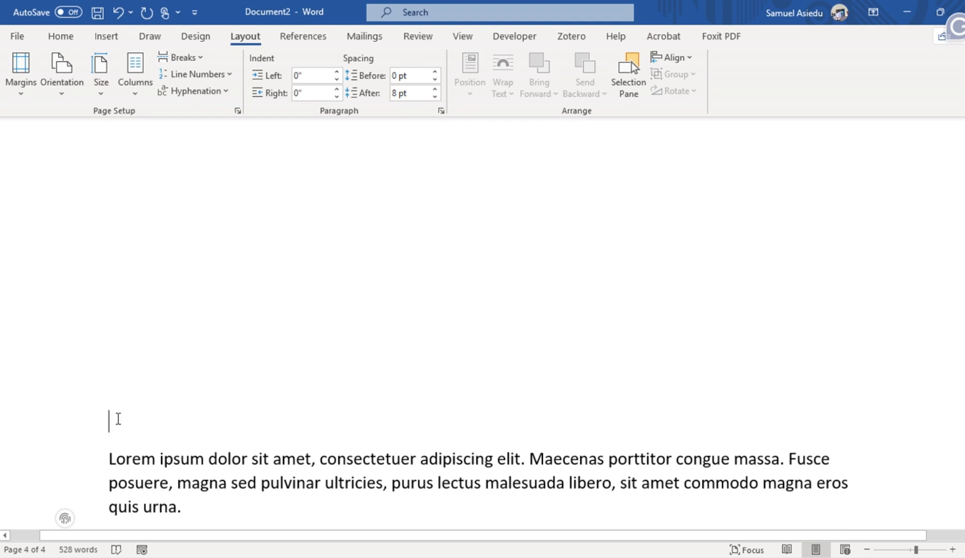
scroll(132, 420, "down", 5)
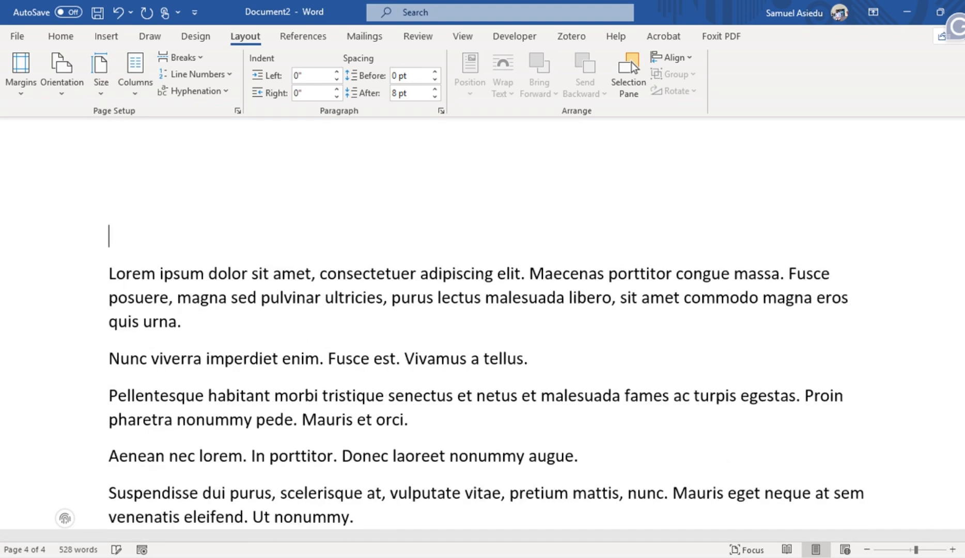
scroll(204, 370, "down", 2)
scroll(204, 370, "up", 2)
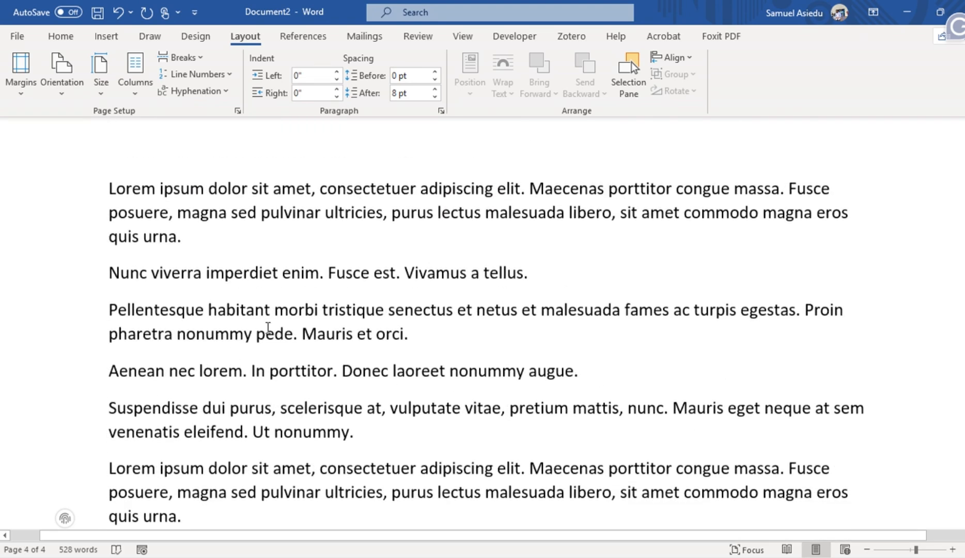
scroll(334, 370, "down", 9)
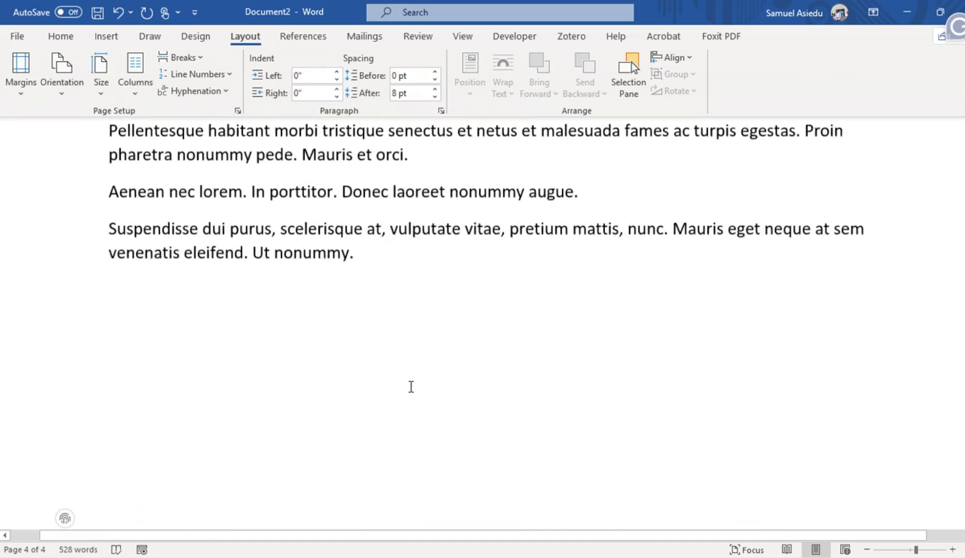
Format the section 3 footer page numbers as 1, 2, 3, ... starting at 1, and return to the document body.
scroll(411, 387, "down", 3)
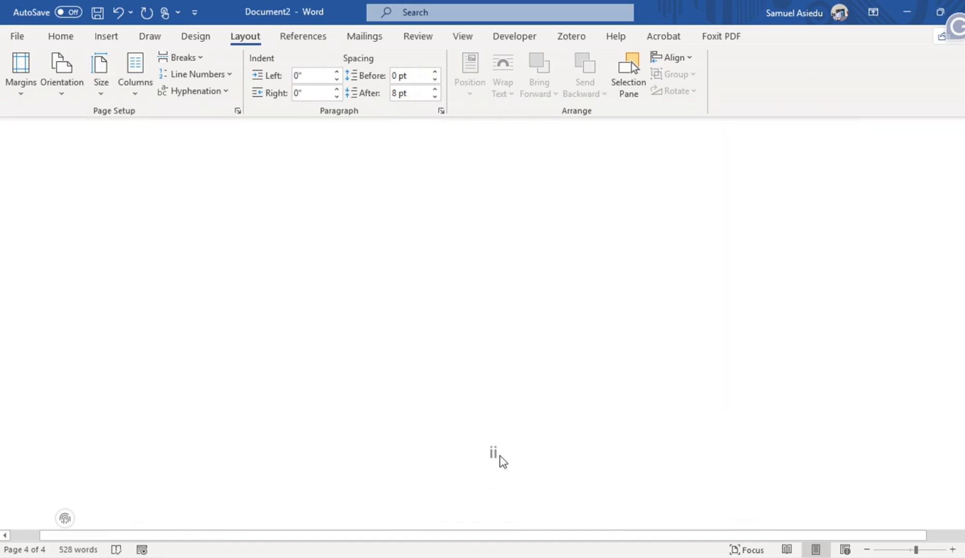
double_click(501, 450)
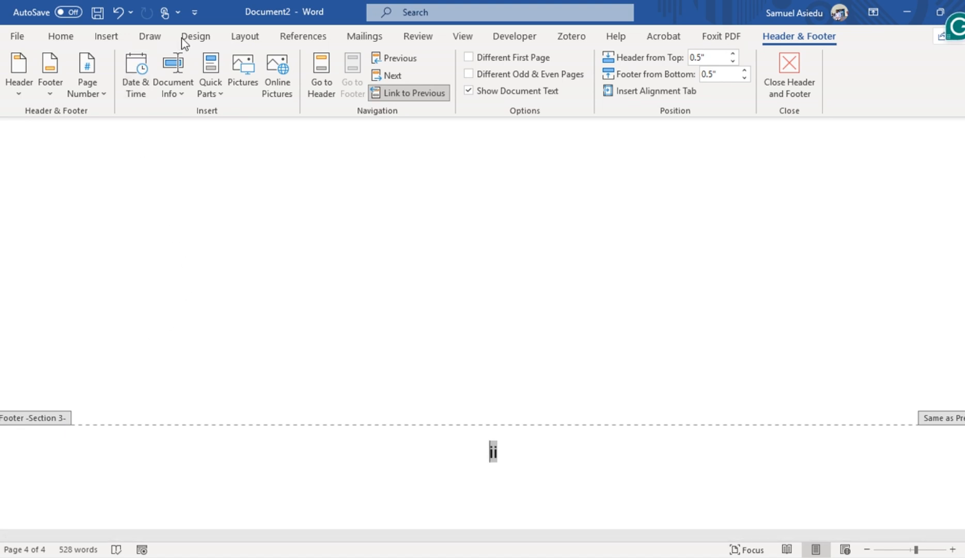
left_click(106, 95)
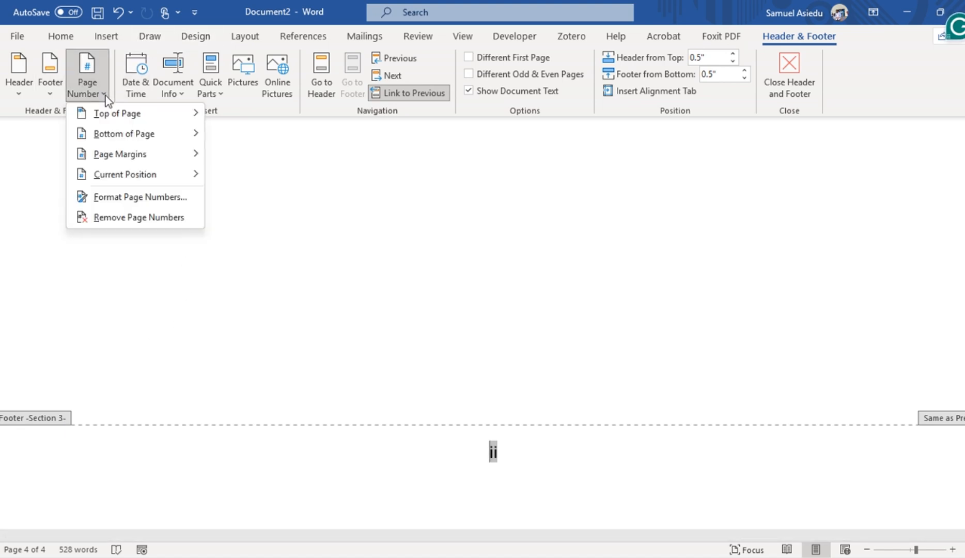
left_click(143, 196)
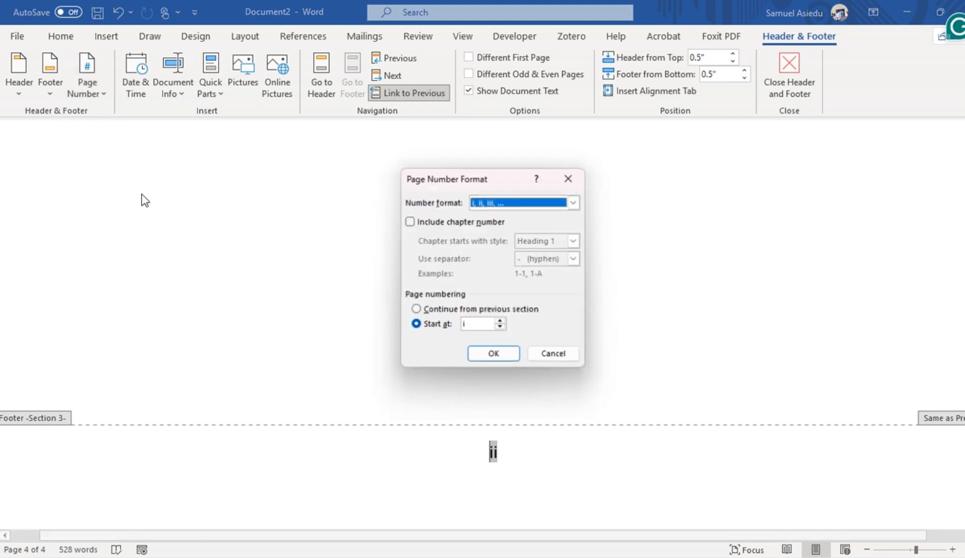
left_click(576, 205)
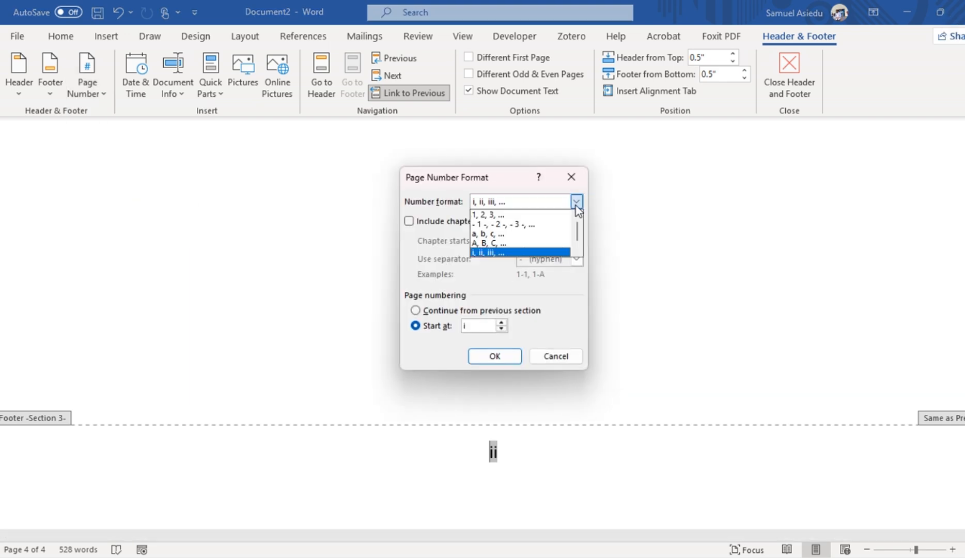
left_click(496, 215)
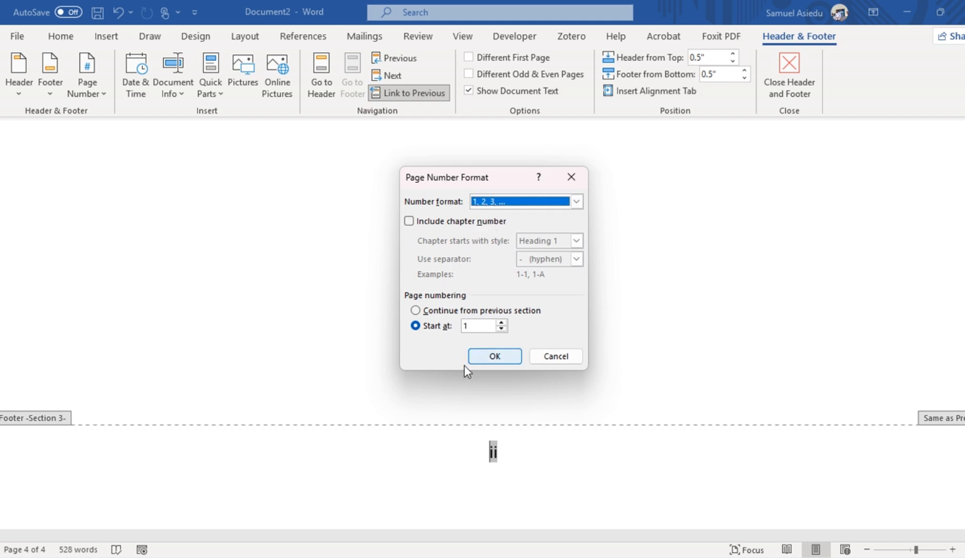
left_click(495, 357)
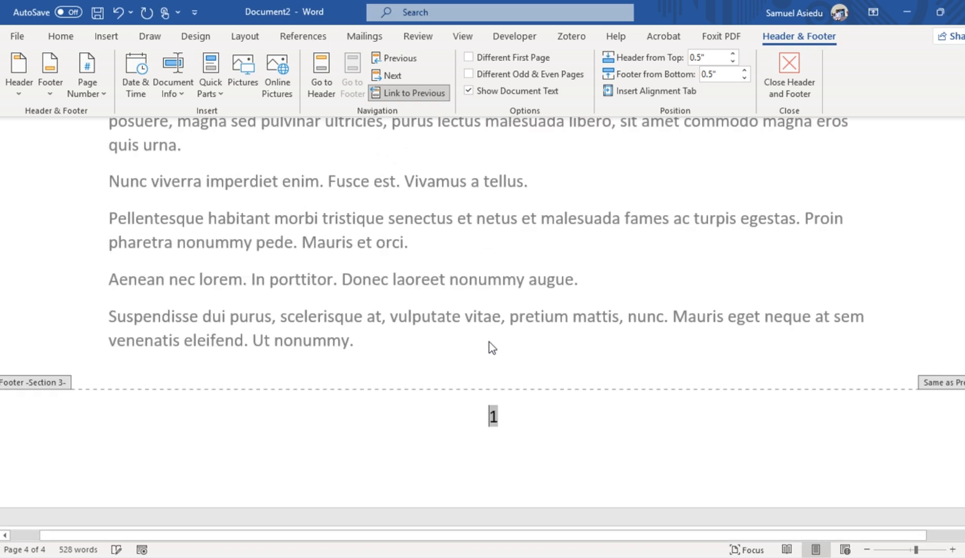
scroll(489, 357, "down", 3)
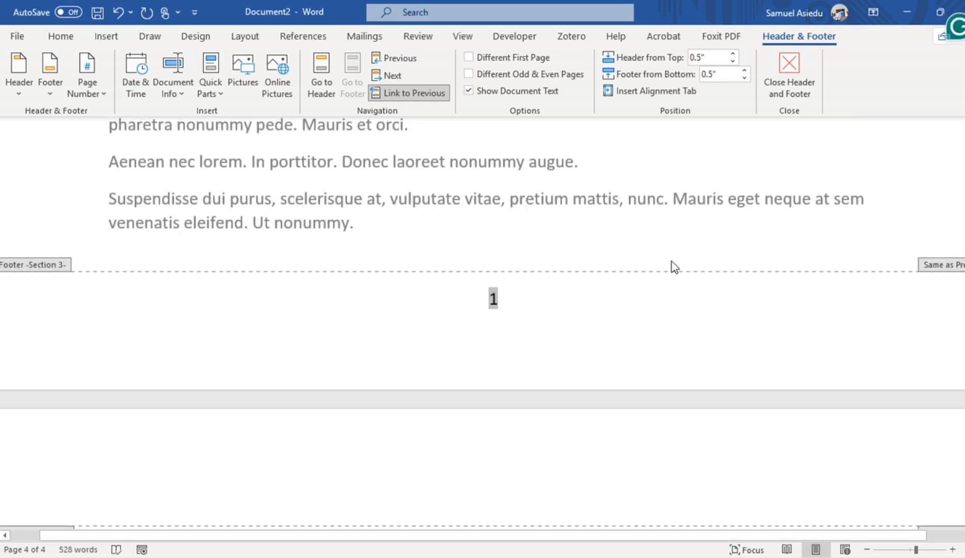
triple_click(750, 243)
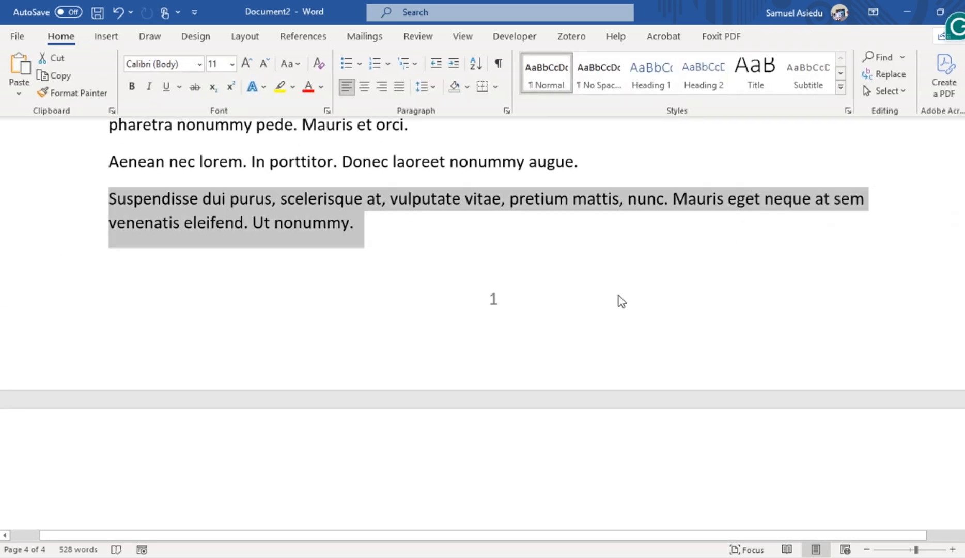
left_click(622, 301)
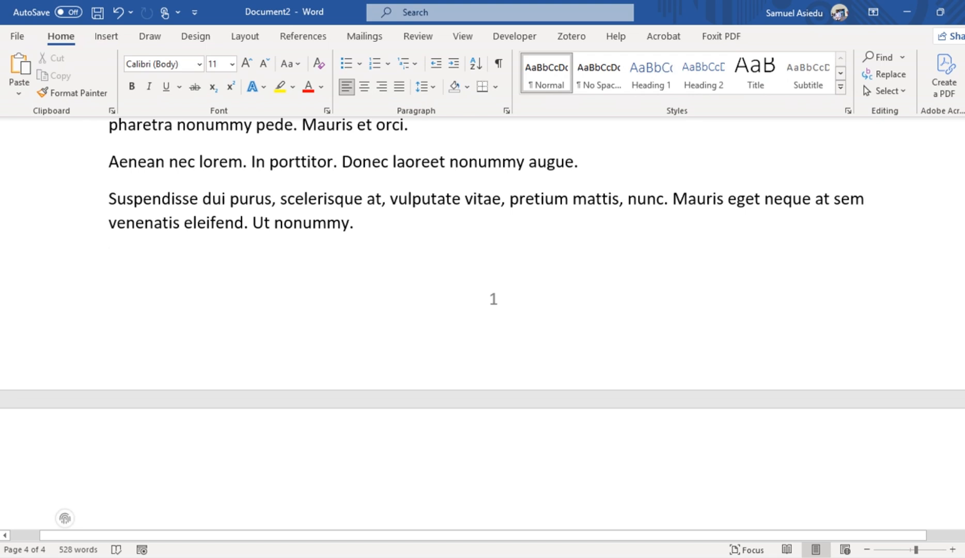
Check the page numbers in the section 3 footers and look back through the document.
scroll(483, 323, "down", 8)
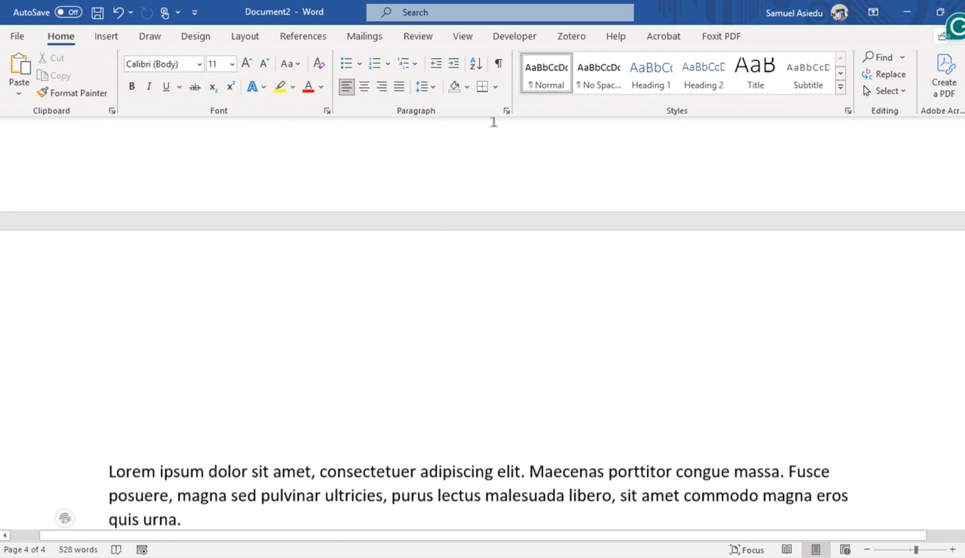
scroll(483, 322, "down", 7)
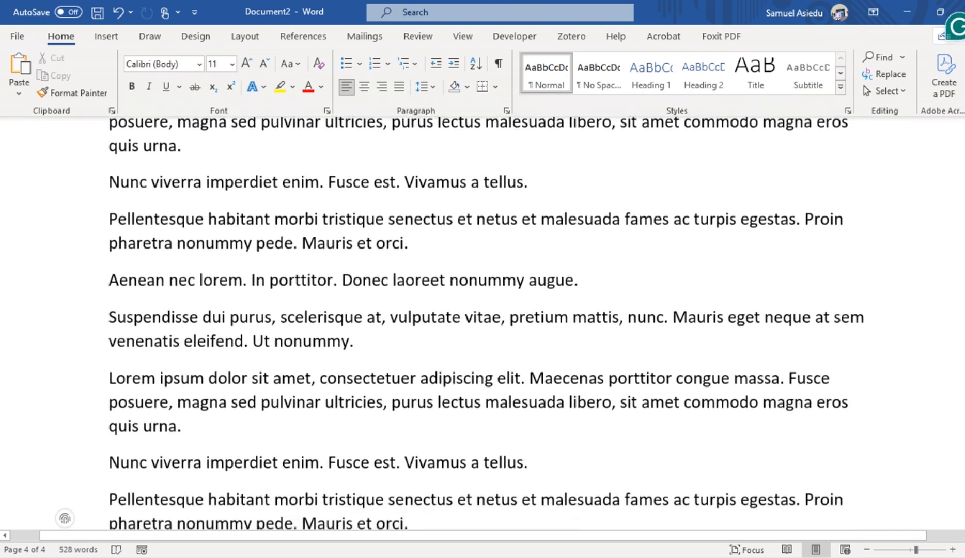
scroll(483, 310, "down", 8)
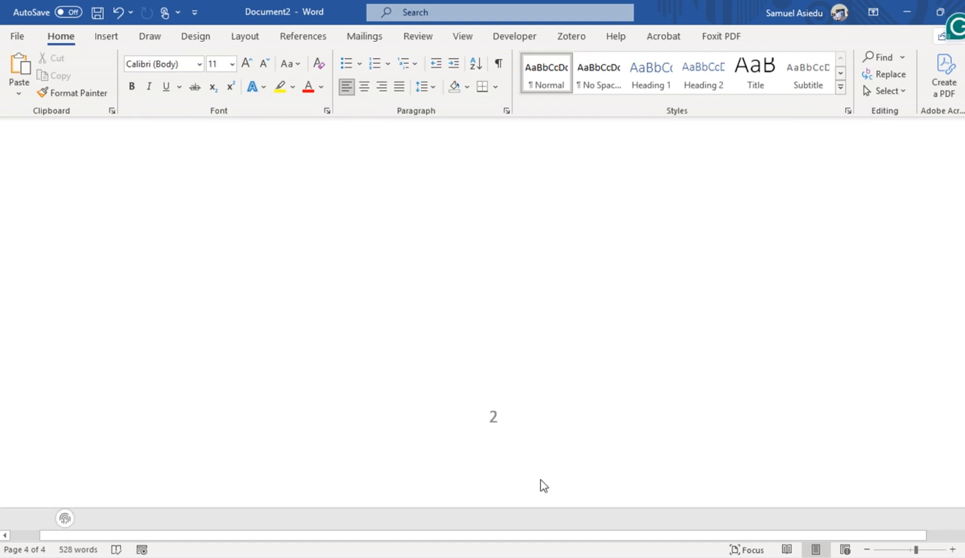
left_click_drag(964, 497, 964, 498)
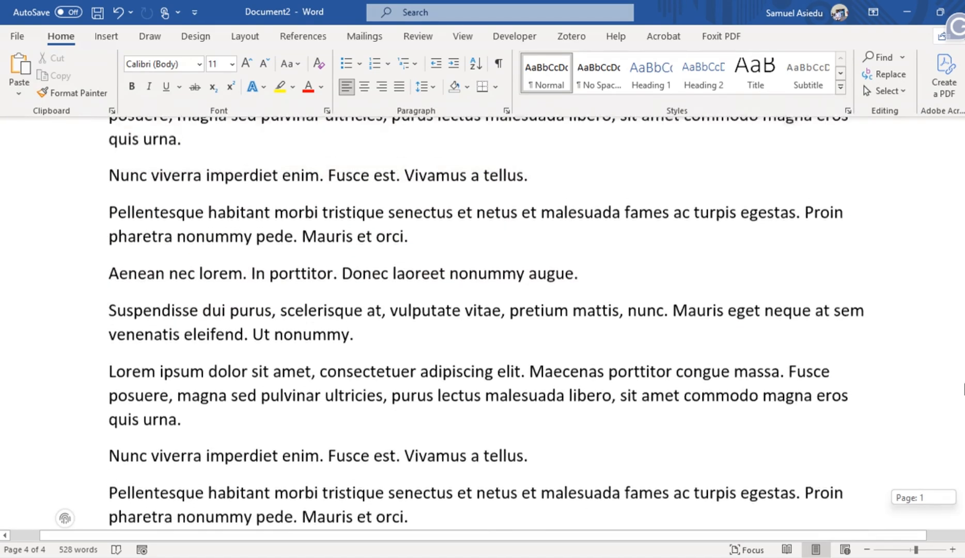
left_click_drag(964, 387, 950, 270)
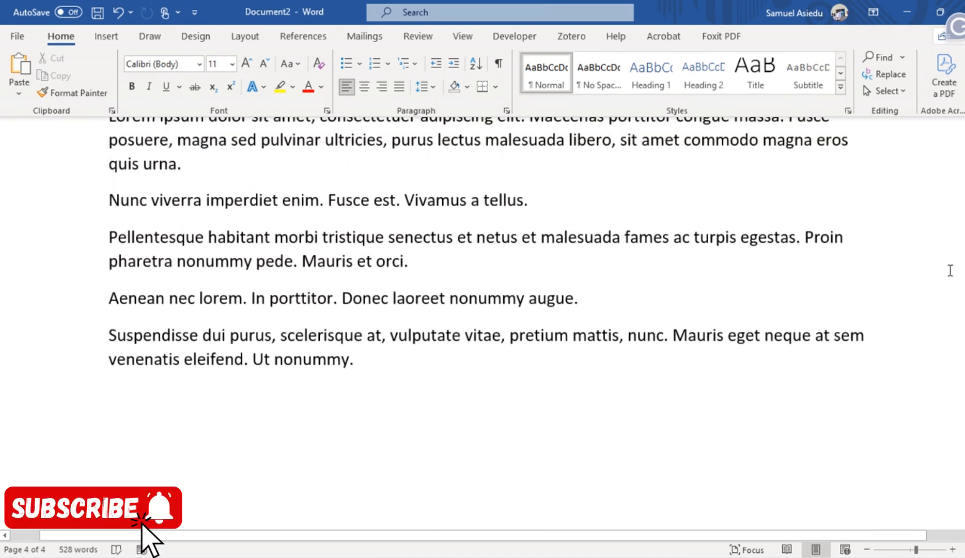